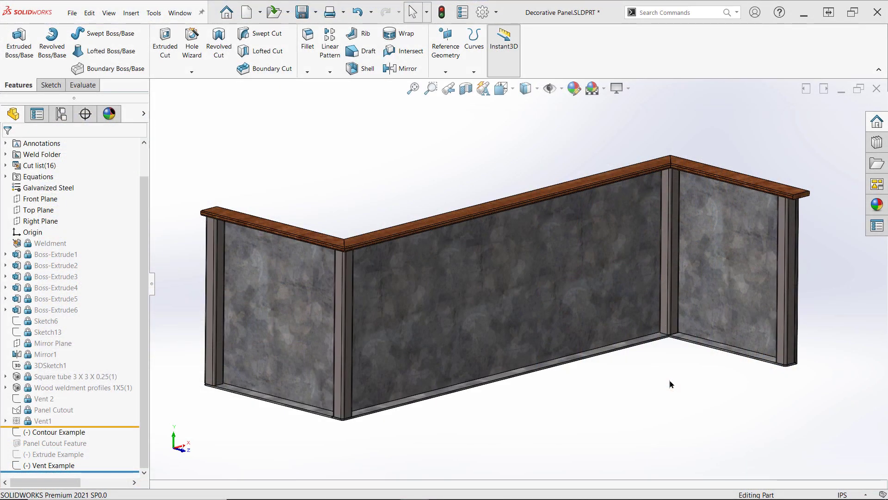
# - Show the Contour Example sketch and open it for editing
pyautogui.moveTo(669, 377); pyautogui.dragTo(288, 452, button='middle')
pyautogui.hotkey('ctrl', 'shift', 'z')
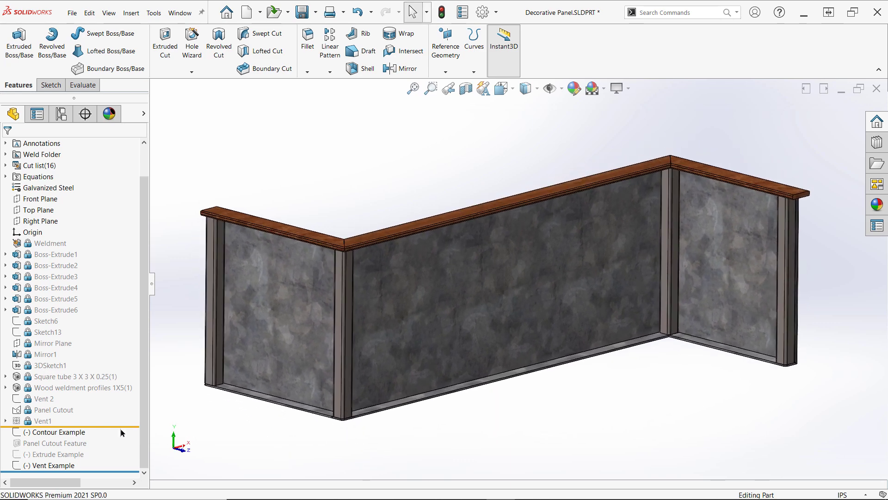
pyautogui.click(74, 435)
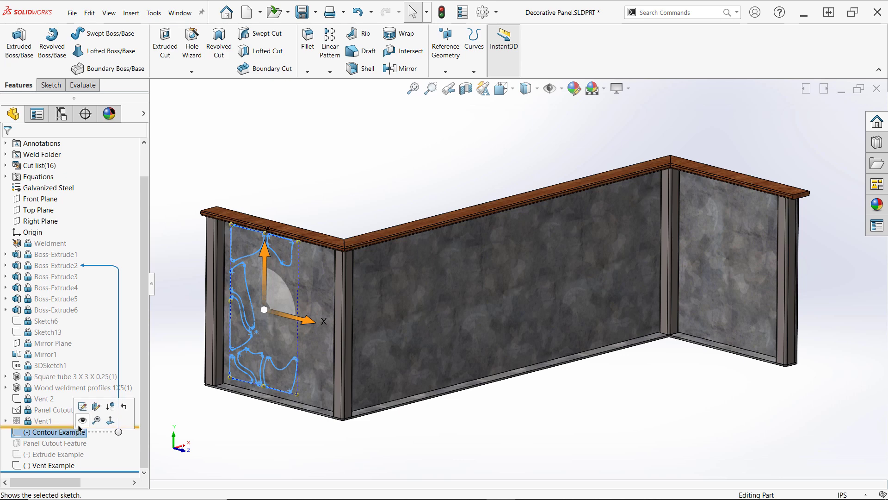
pyautogui.click(80, 422)
pyautogui.click(75, 434)
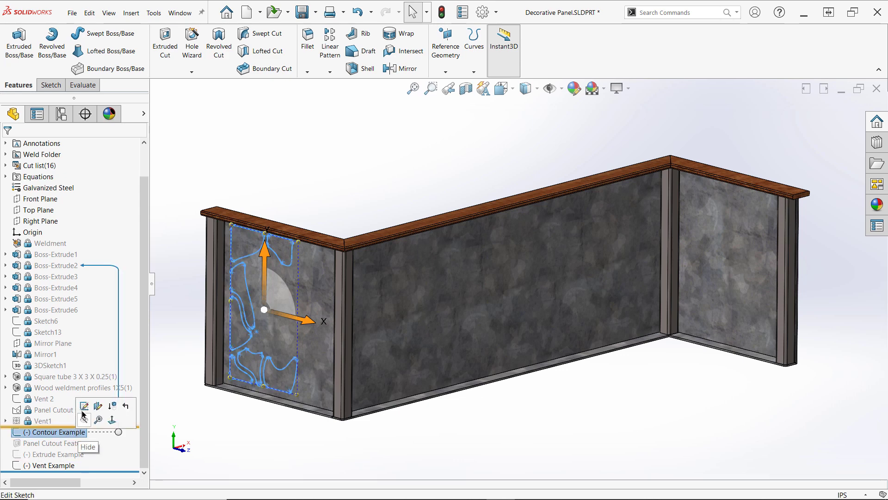
pyautogui.click(83, 408)
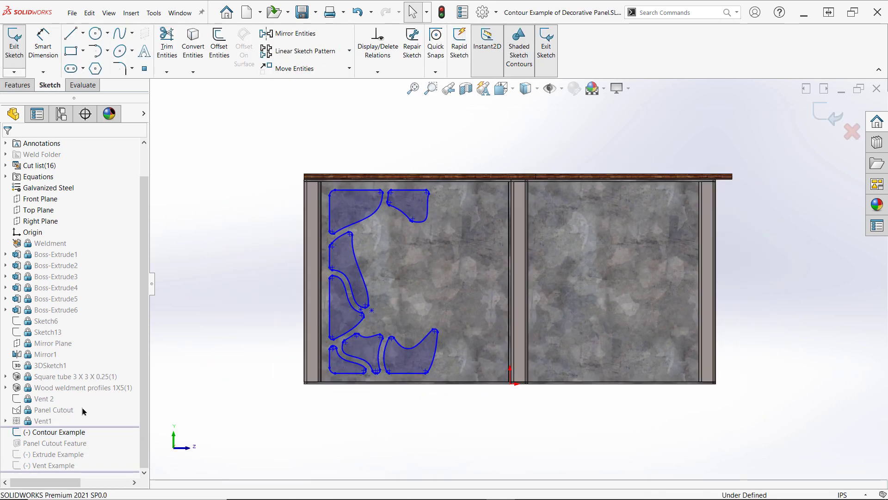
# - Sketch a large closed spline contour filling the space right of the tall curved contour and beneath the two uppermost contours
pyautogui.click(120, 35)
pyautogui.scroll(-6, 358, 244)
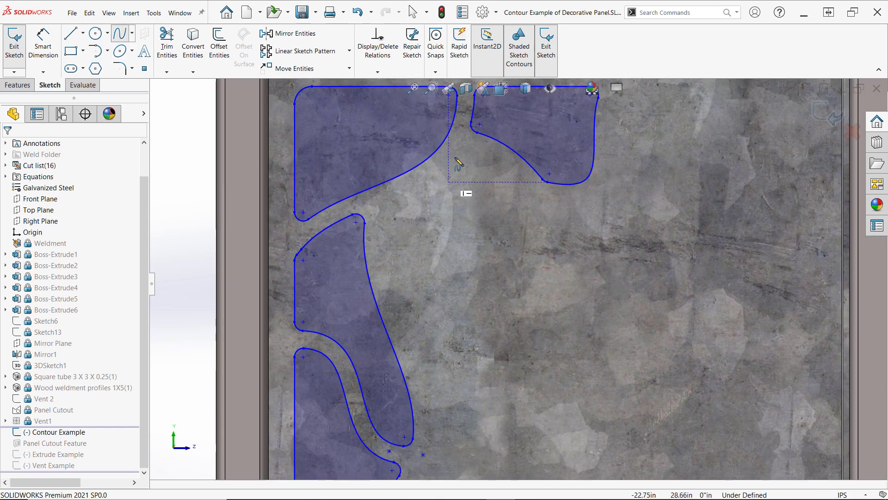
pyautogui.click(462, 152)
pyautogui.click(434, 179)
pyautogui.click(387, 214)
pyautogui.click(393, 260)
pyautogui.click(413, 330)
pyautogui.click(435, 378)
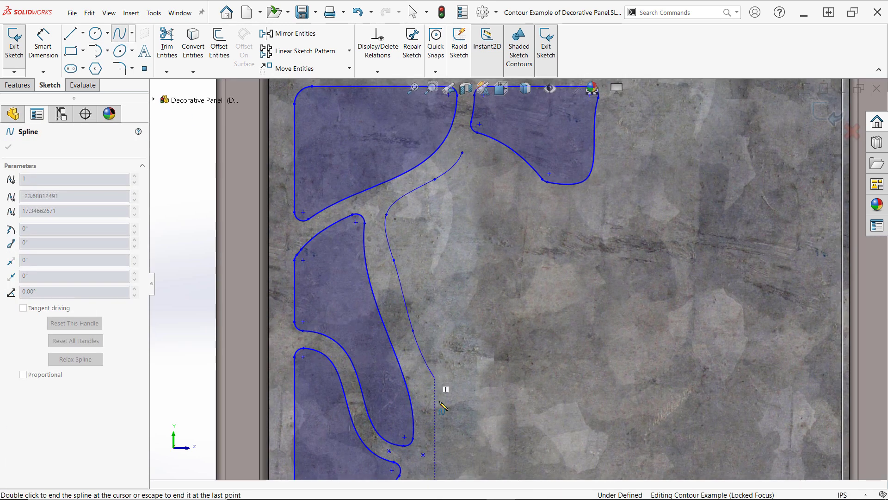
pyautogui.click(440, 418)
pyautogui.click(492, 418)
pyautogui.click(525, 330)
pyautogui.click(563, 267)
pyautogui.click(542, 206)
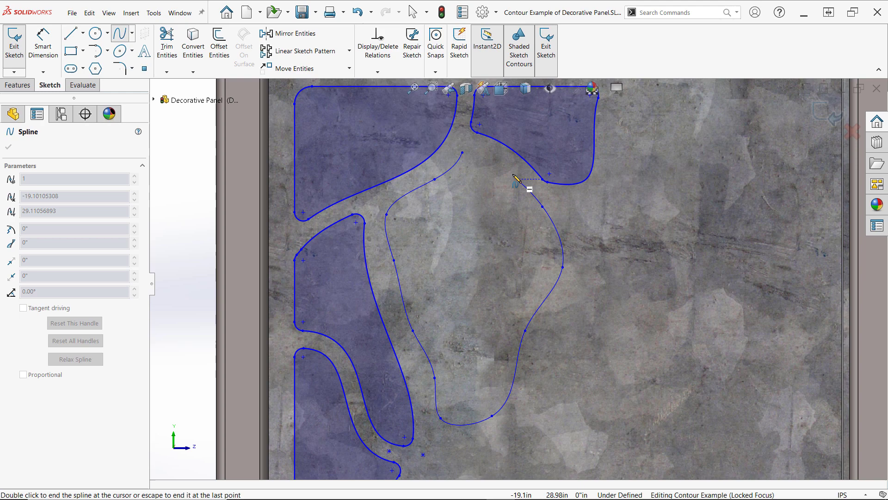
pyautogui.click(513, 174)
pyautogui.click(462, 152)
# - Sketch a second closed spline contour between the large spline and the row of contours along the panel's lower edge
pyautogui.scroll(1, 578, 430)
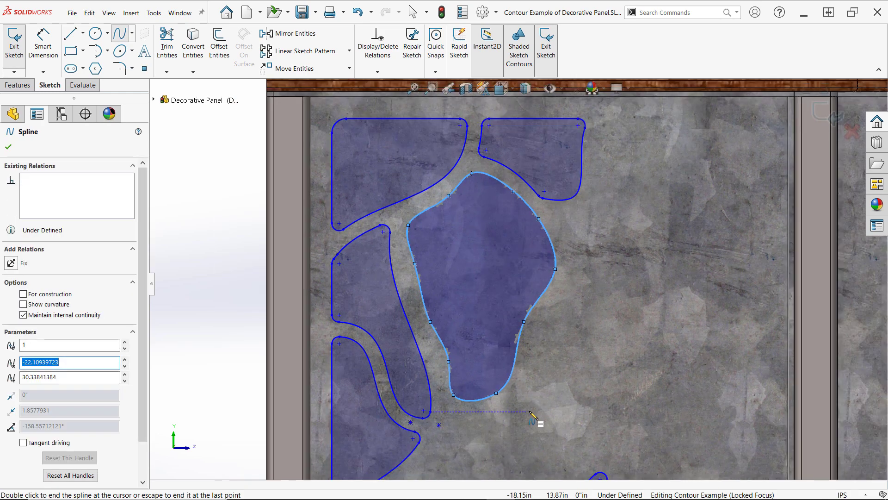
pyautogui.keyDown('ctrl'); pyautogui.moveTo(535, 411); pyautogui.dragTo(582, 241, button='middle'); pyautogui.keyUp('ctrl')
pyautogui.click(545, 249)
pyautogui.click(499, 269)
pyautogui.click(480, 270)
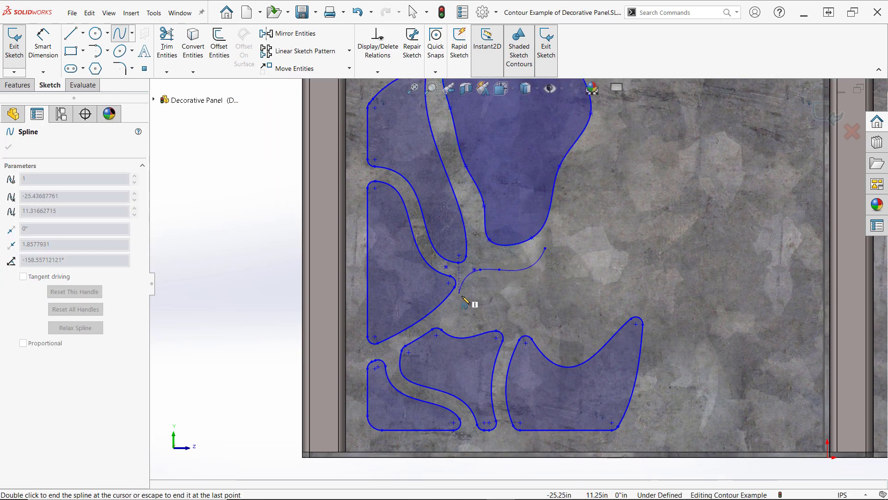
pyautogui.click(466, 301)
pyautogui.click(458, 318)
pyautogui.click(474, 324)
pyautogui.click(513, 315)
pyautogui.click(564, 339)
pyautogui.click(592, 324)
pyautogui.click(612, 303)
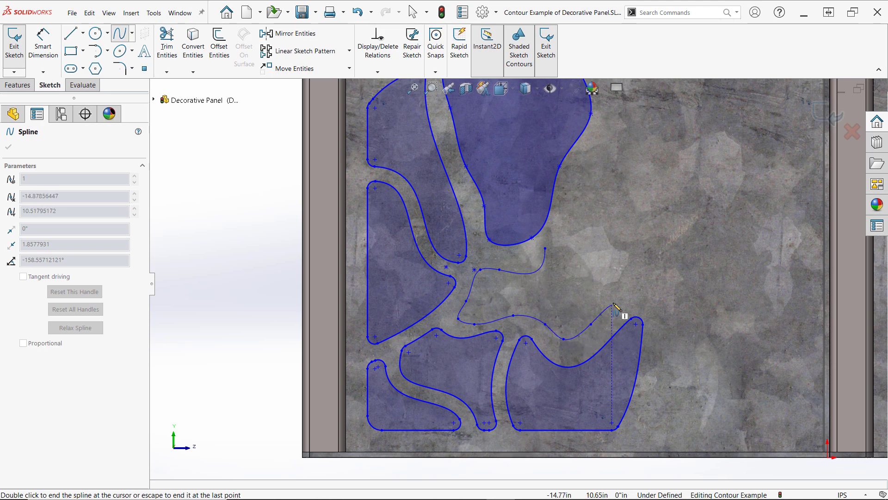
pyautogui.click(602, 238)
pyautogui.click(572, 229)
pyautogui.click(545, 249)
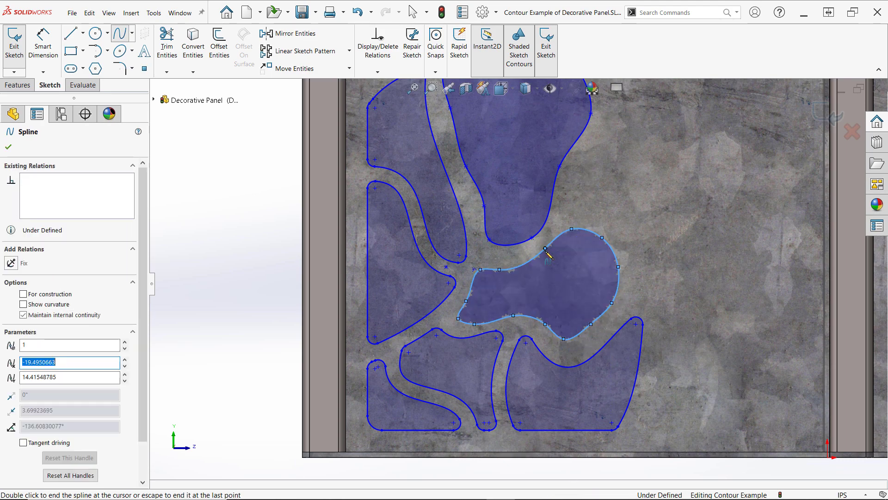
# - Sketch a third closed, curved spline contour wrapping around the right side of the two new contours, and end the Spline tool
pyautogui.click(579, 206)
pyautogui.click(592, 171)
pyautogui.click(602, 145)
pyautogui.click(628, 151)
pyautogui.click(658, 188)
pyautogui.click(670, 229)
pyautogui.click(682, 269)
pyautogui.click(672, 297)
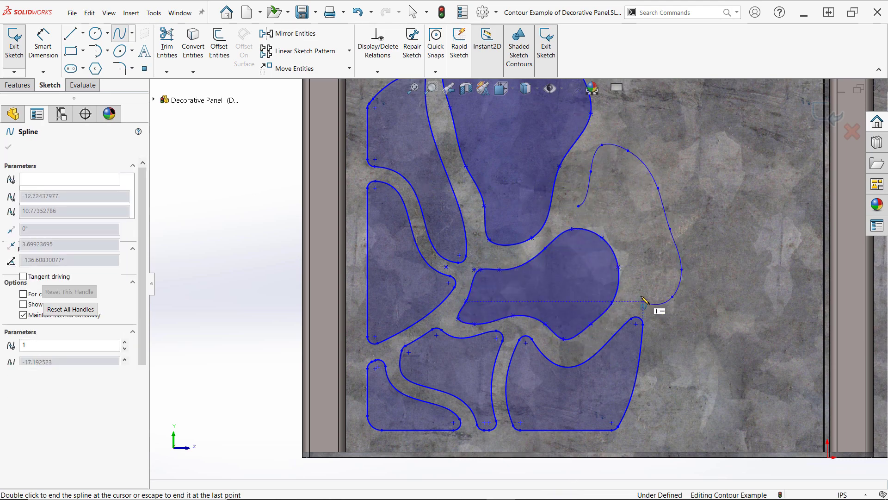
pyautogui.click(642, 303)
pyautogui.click(635, 288)
pyautogui.click(627, 231)
pyautogui.click(612, 211)
pyautogui.click(578, 206)
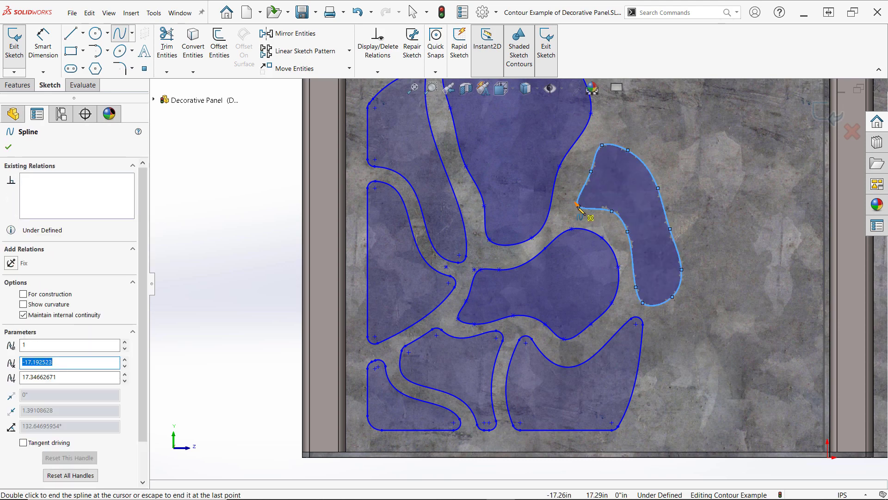
pyautogui.press('Escape')
# - Exit the sketch and hide the Contour Example sketch
pyautogui.doubleClick(256, 218)
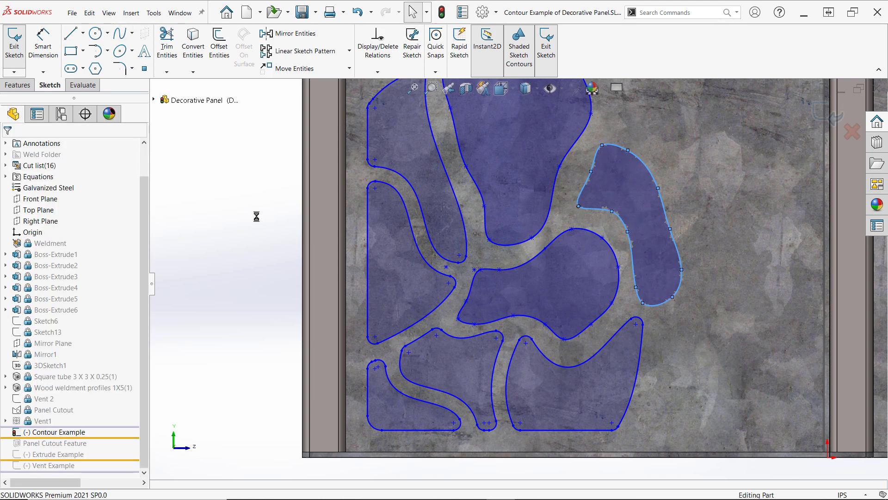
pyautogui.scroll(6, 693, 259)
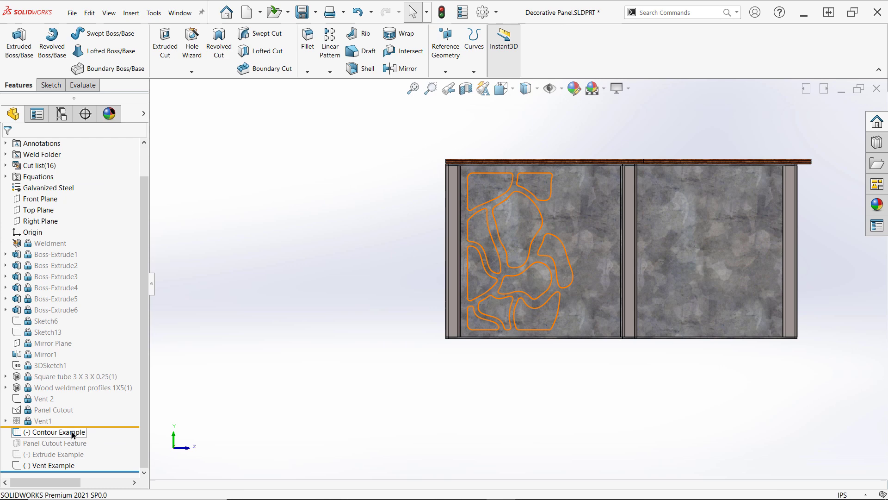
pyautogui.click(73, 434)
pyautogui.click(79, 422)
# - Unsuppress the Panel Cutout Feature and the Extrude Example sketch
pyautogui.moveTo(827, 237)
pyautogui.mouseDown(button='middle')
pyautogui.moveTo(768, 238)
pyautogui.moveTo(763, 262)
pyautogui.moveTo(675, 296)
pyautogui.mouseUp(button='middle')
pyautogui.click(81, 442)
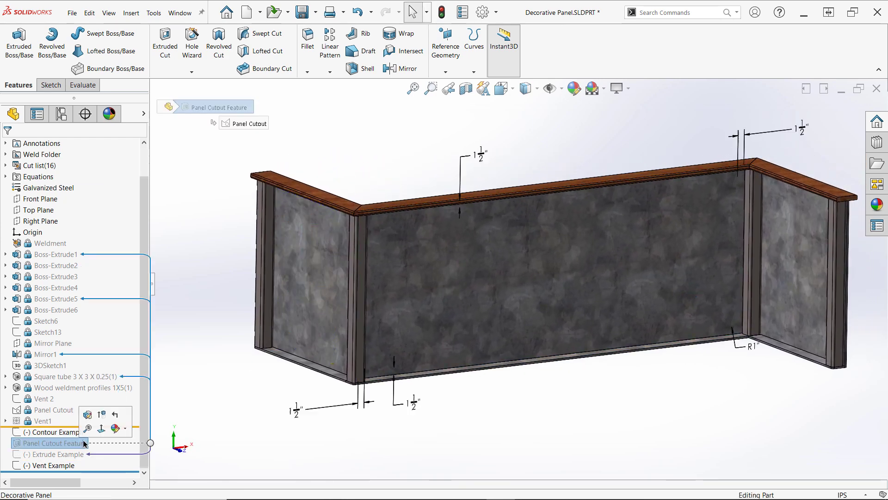
pyautogui.click(99, 421)
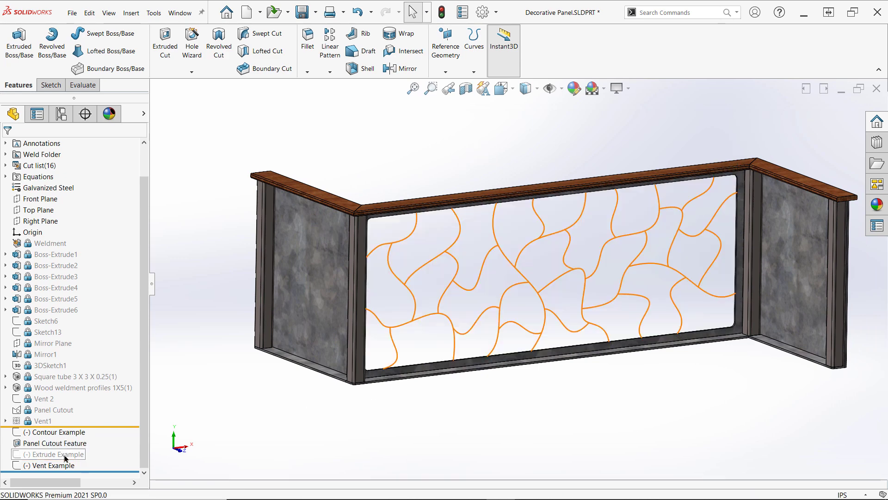
pyautogui.click(64, 454)
pyautogui.click(94, 425)
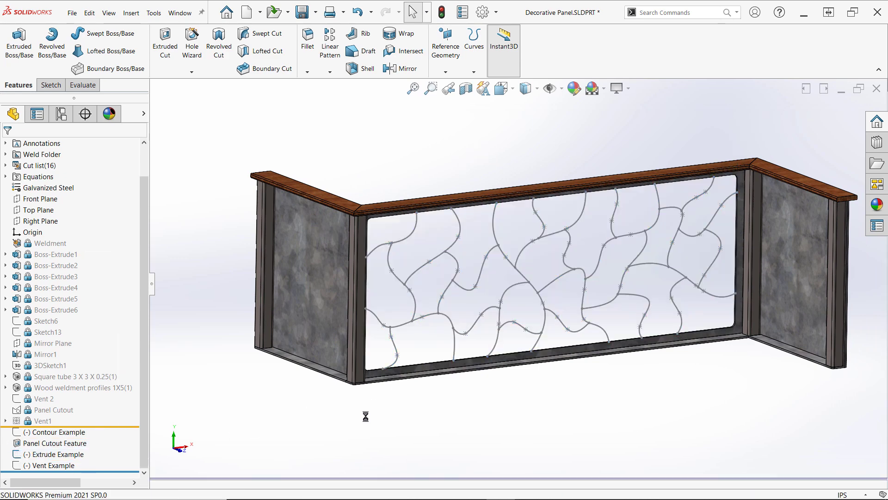
# - Start a thin-feature Boss-Extrude from the Extrude Example sketch and select four open curves near the cutout's upper-left corner as contours
pyautogui.click(19, 57)
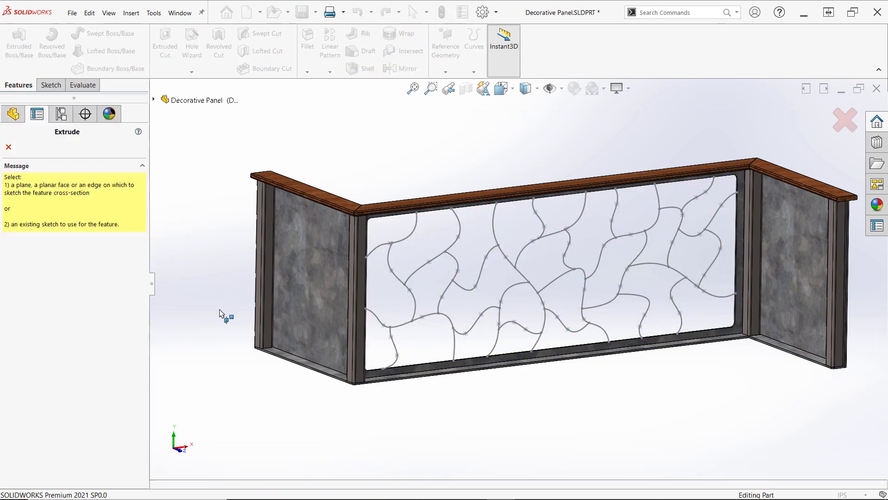
pyautogui.click(407, 228)
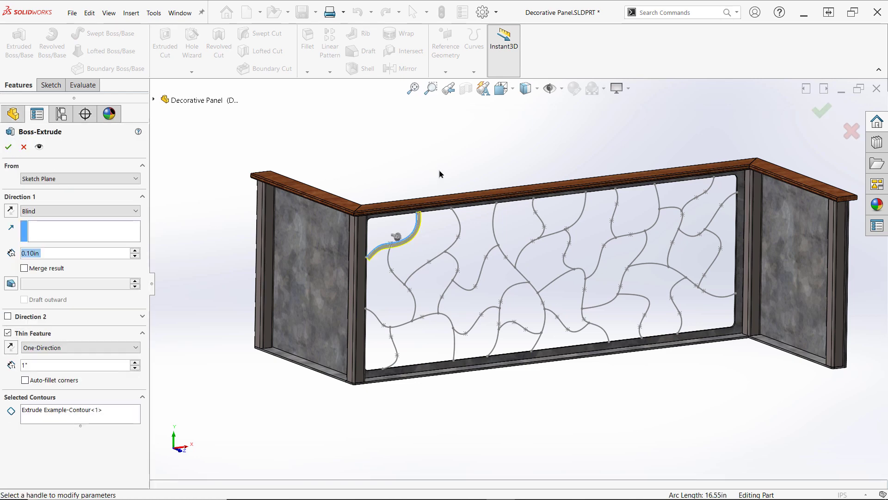
pyautogui.scroll(-6, 387, 241)
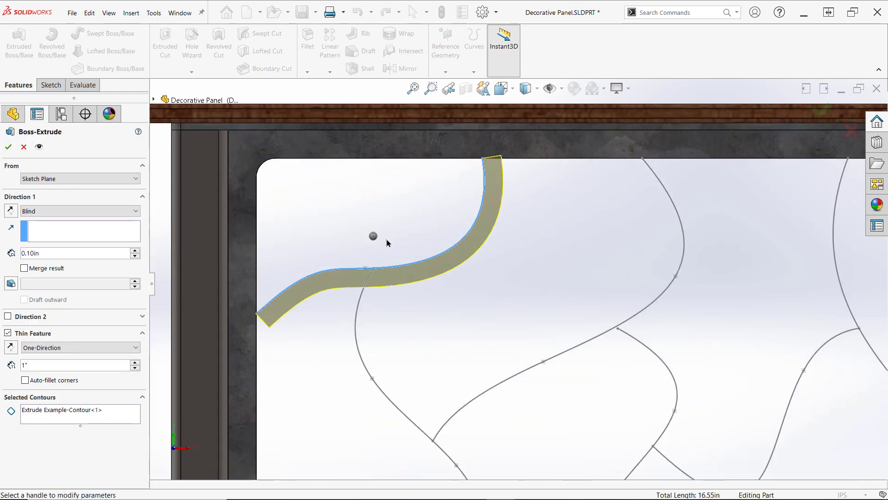
pyautogui.scroll(-2, 388, 242)
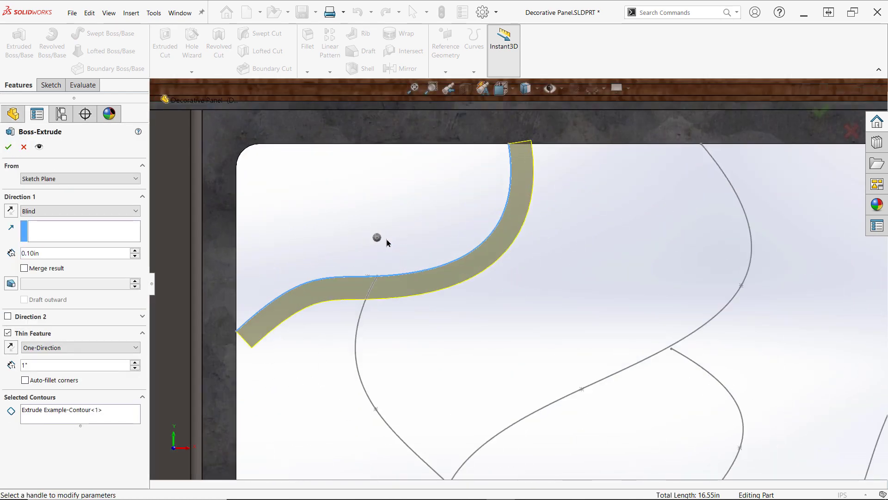
pyautogui.click(120, 419)
pyautogui.click(356, 353)
pyautogui.click(645, 360)
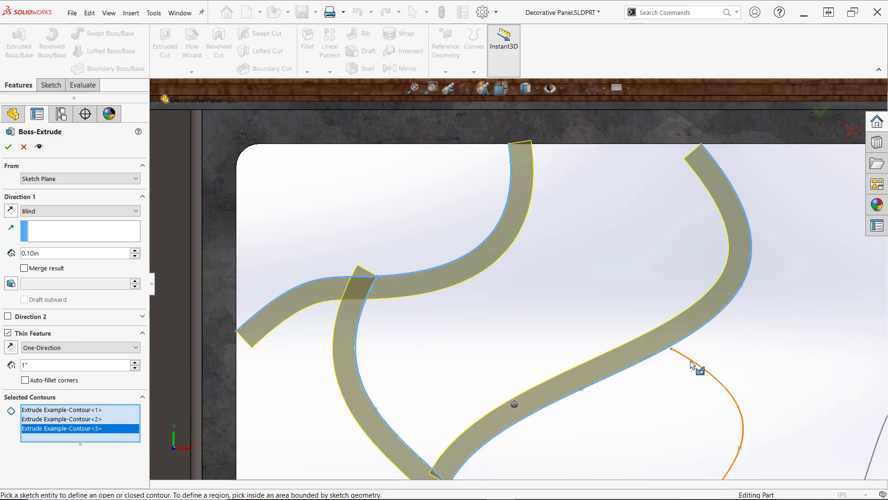
pyautogui.click(690, 364)
# - Set the extrusion depth to 3/8" and reverse its direction
pyautogui.moveTo(398, 277); pyautogui.dragTo(364, 322, button='middle')
pyautogui.scroll(-1, 315, 298)
pyautogui.scroll(-6, 314, 300)
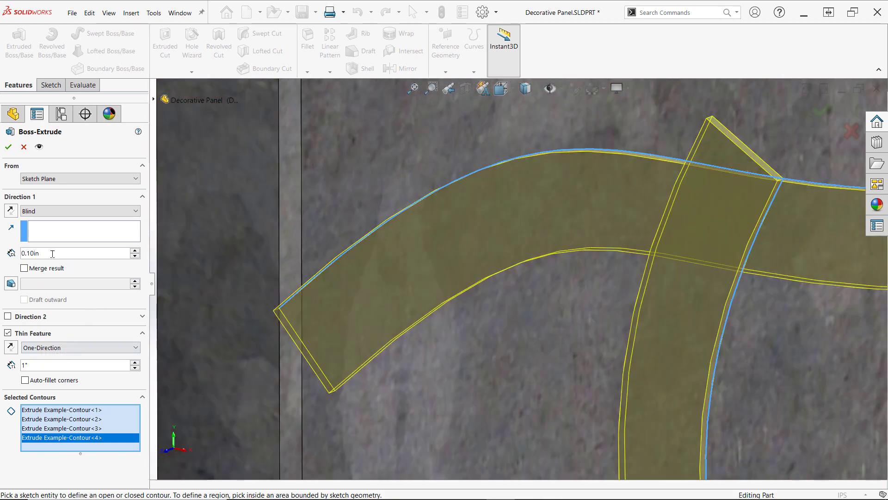
pyautogui.write('8')
pyautogui.press('Return')
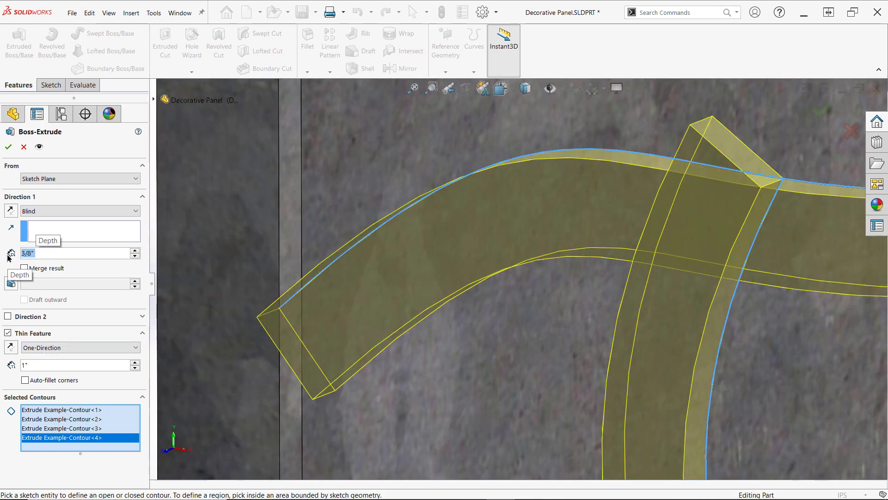
pyautogui.click(13, 216)
pyautogui.scroll(8, 687, 299)
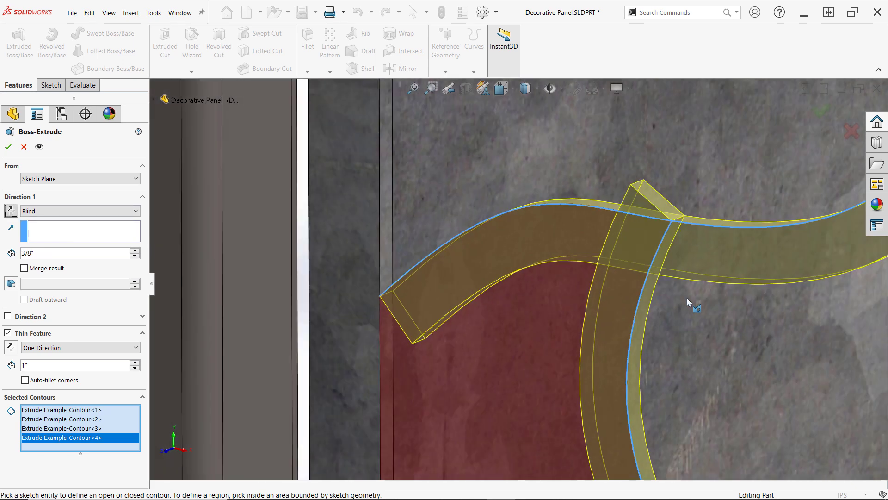
# - Try to create the thin extrusion with Merge result enabled
pyautogui.scroll(3, 687, 300)
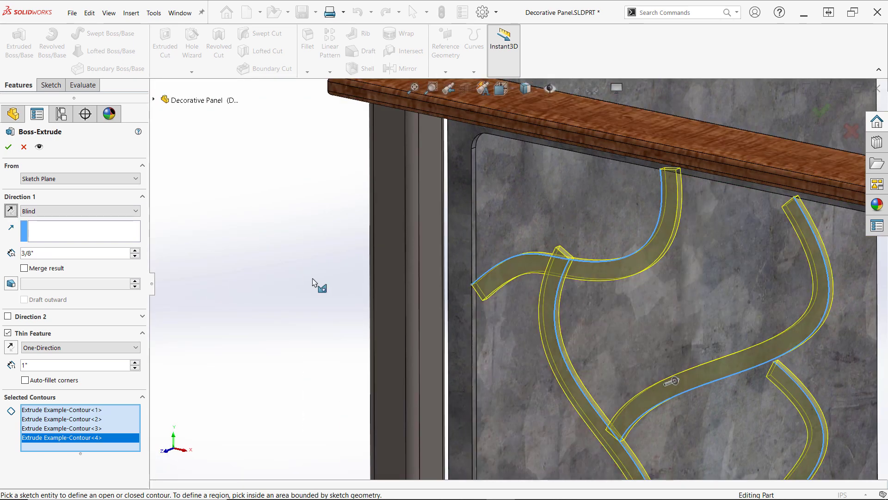
pyautogui.scroll(-2, 700, 227)
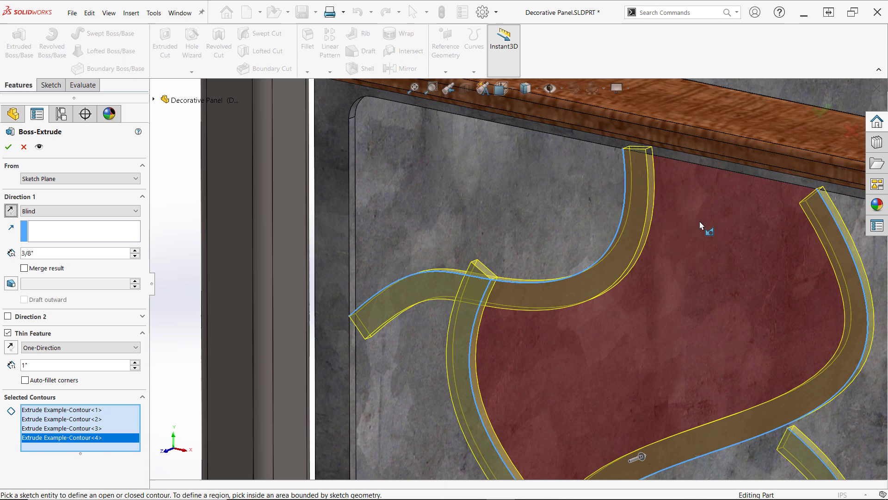
pyautogui.click(29, 268)
pyautogui.click(24, 268)
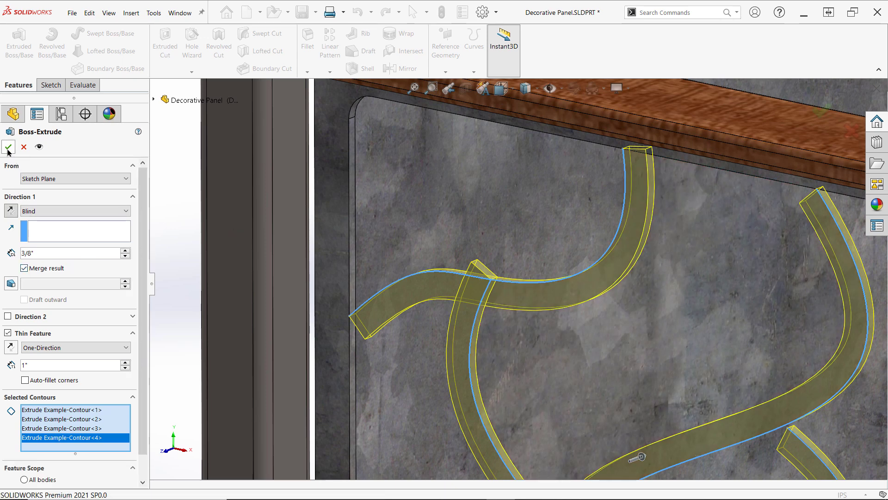
pyautogui.click(8, 149)
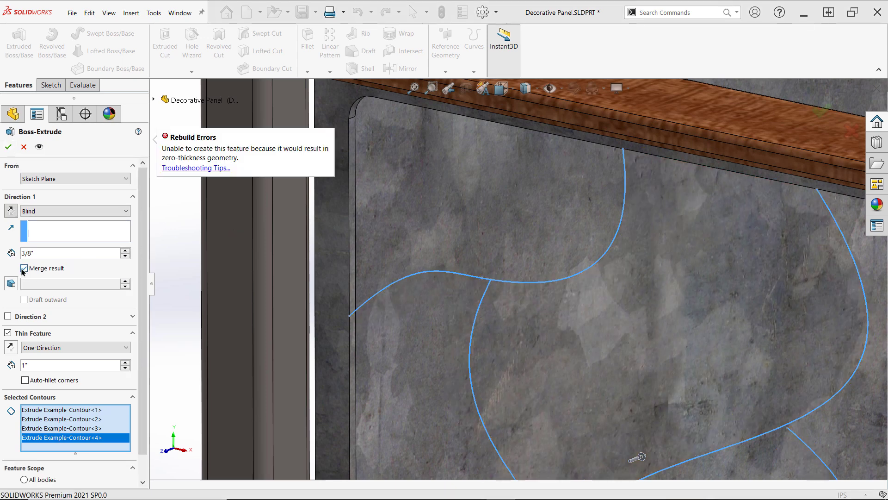
# - Turn off Merge result, create the thin extrusion and inspect where the strips meet
pyautogui.click(24, 268)
pyautogui.click(7, 148)
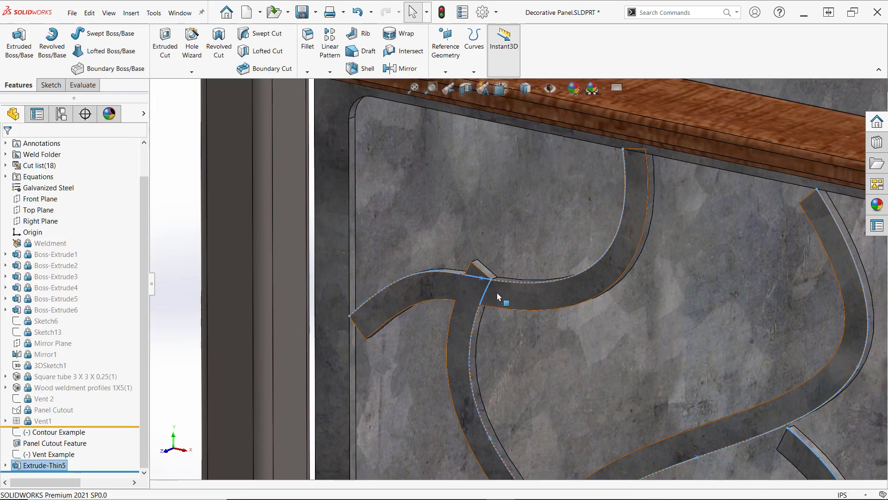
pyautogui.scroll(-4, 497, 296)
pyautogui.moveTo(462, 282)
pyautogui.mouseDown(button='middle')
pyautogui.moveTo(470, 266)
pyautogui.moveTo(532, 258)
pyautogui.moveTo(536, 286)
pyautogui.moveTo(246, 368)
pyautogui.moveTo(284, 365)
pyautogui.mouseUp(button='middle')
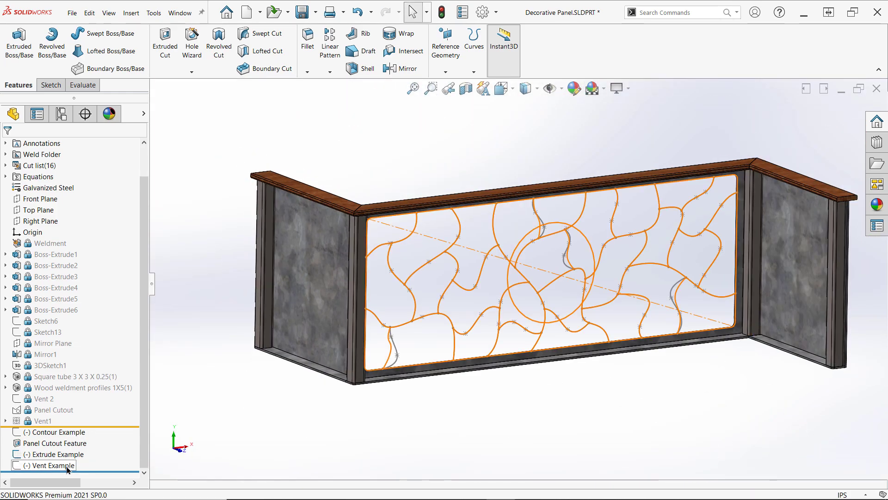
# - Try to create a rib from the curve near the cutout's upper-left corner, using Panel Cutout Feature as the selected body
pyautogui.click(363, 34)
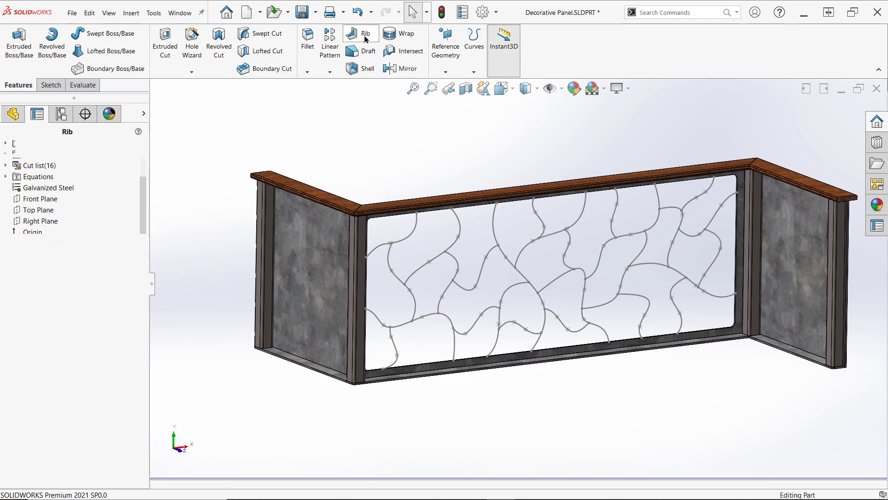
pyautogui.click(418, 233)
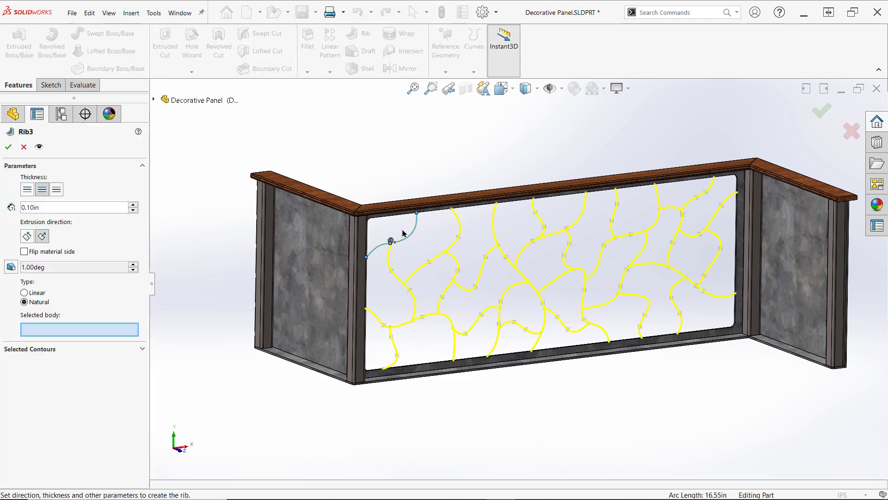
pyautogui.click(377, 221)
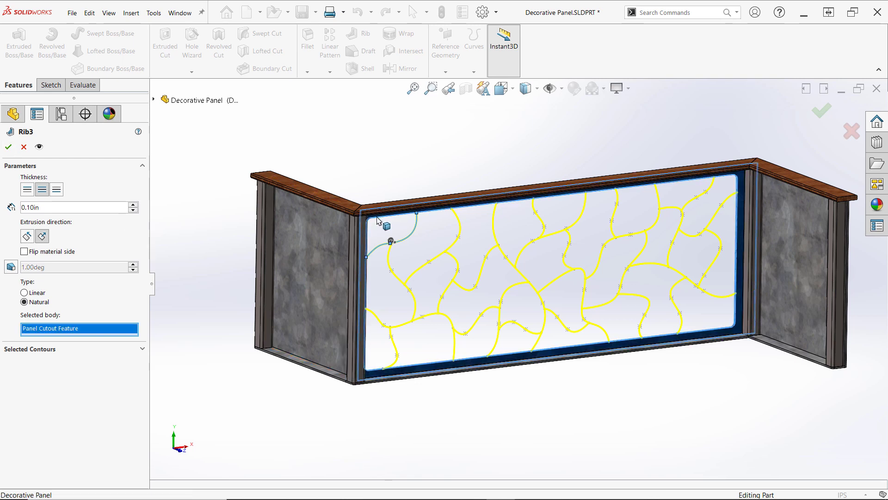
pyautogui.click(8, 149)
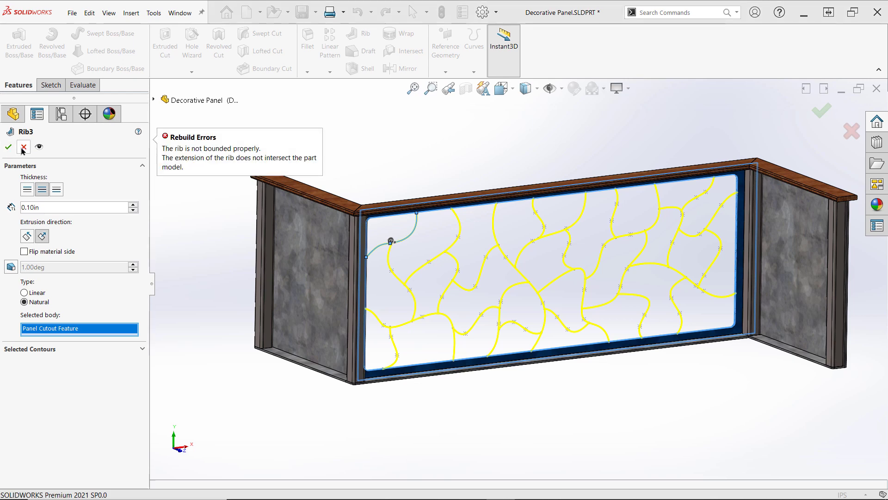
pyautogui.click(23, 147)
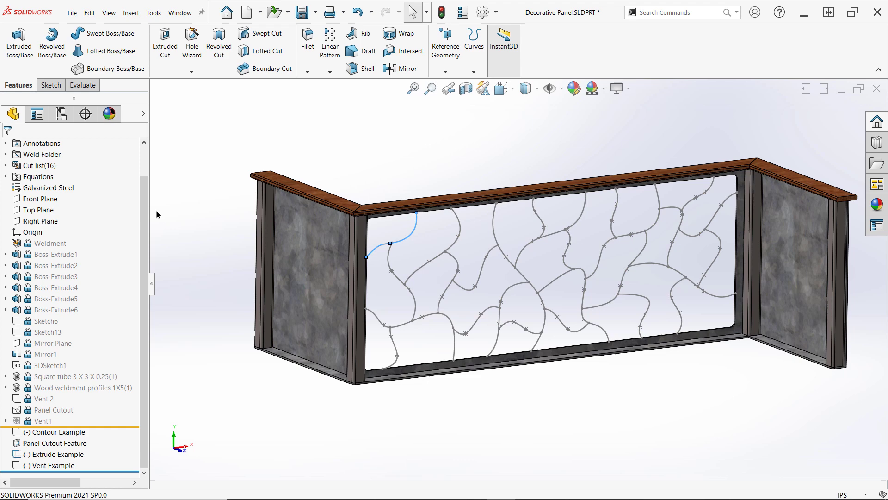
# - Suppress the Panel Cutout Feature and show the Vent Example sketch in the front view
pyautogui.click(56, 445)
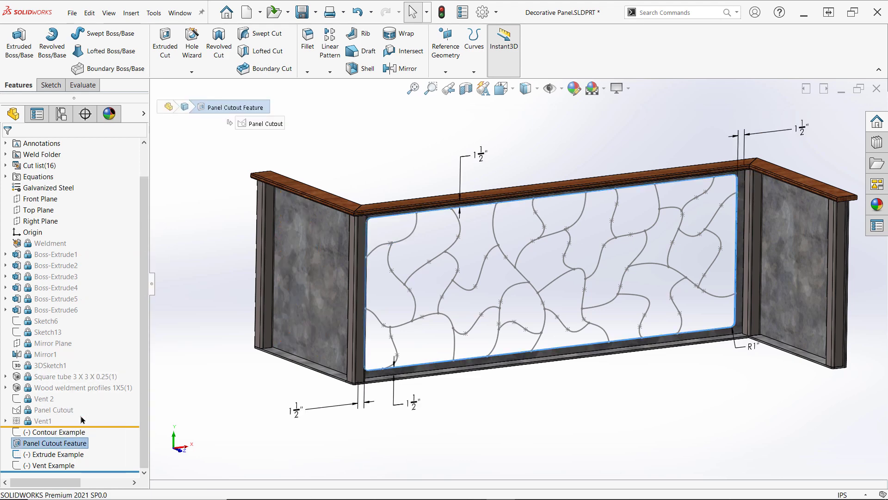
pyautogui.click(81, 420)
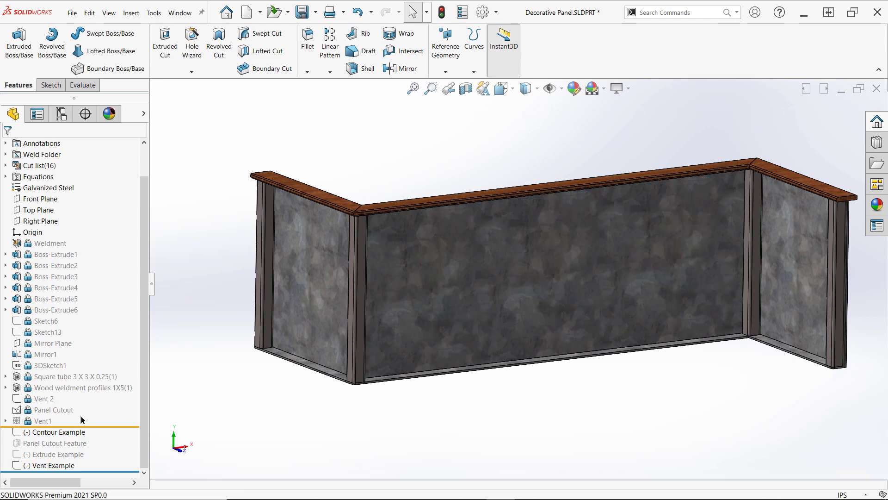
pyautogui.hotkey('ctrl', '1')
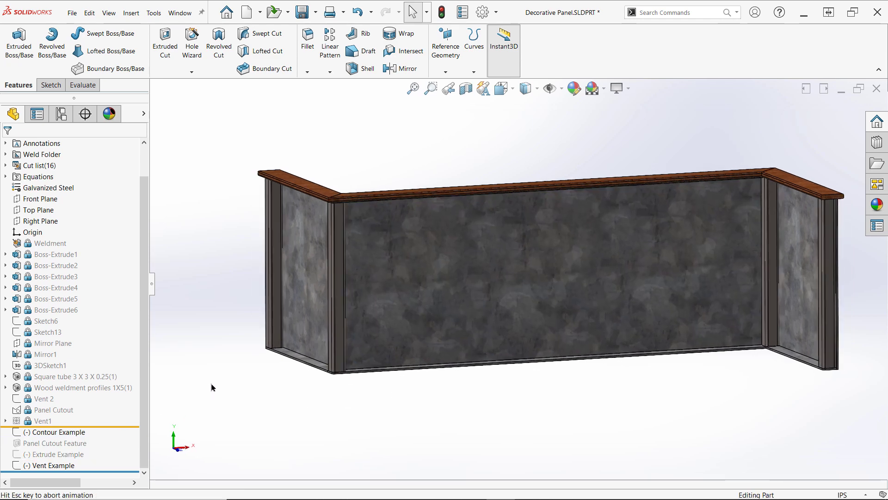
pyautogui.click(53, 466)
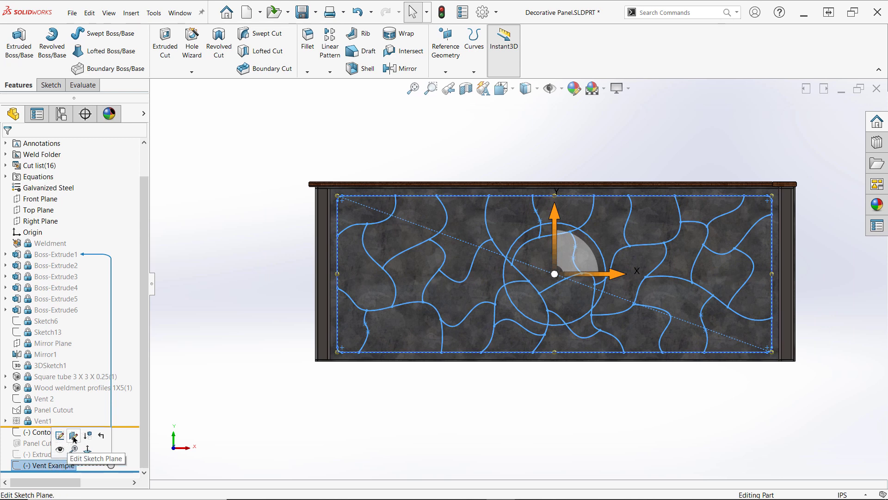
pyautogui.click(61, 449)
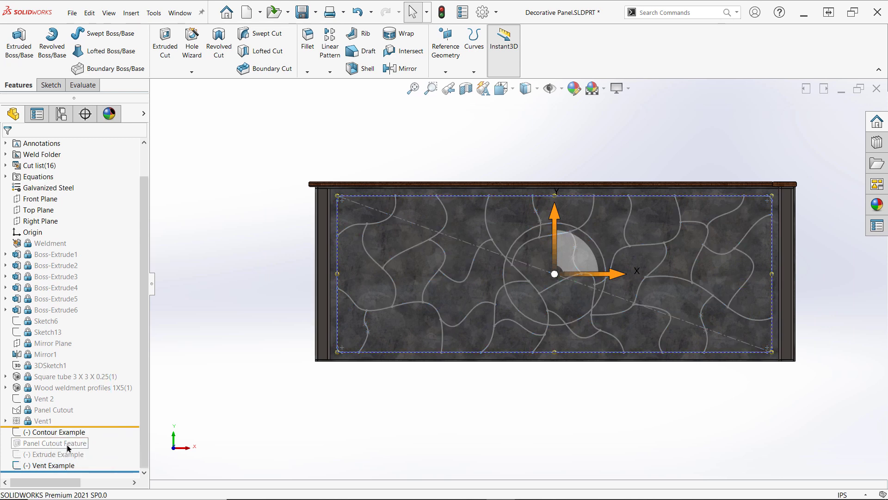
pyautogui.click(202, 394)
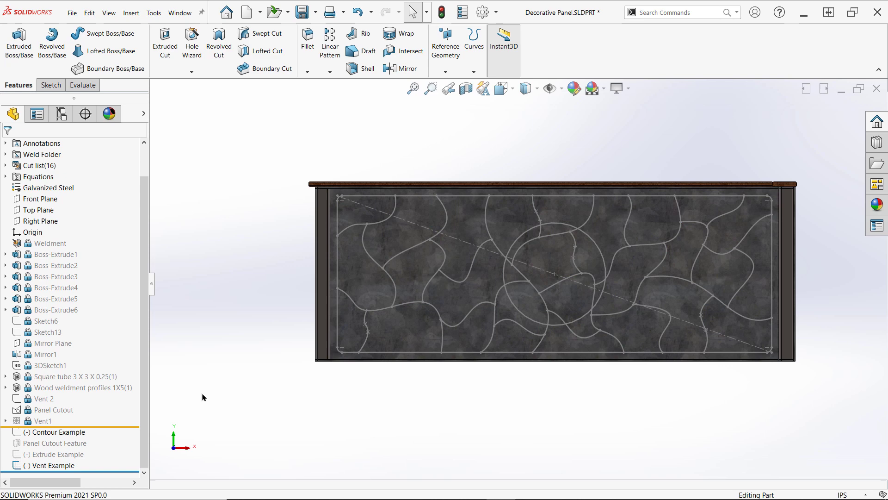
# - Select the Vent Example sketch and add the Sheet Metal tools to the CommandManager
pyautogui.click(69, 464)
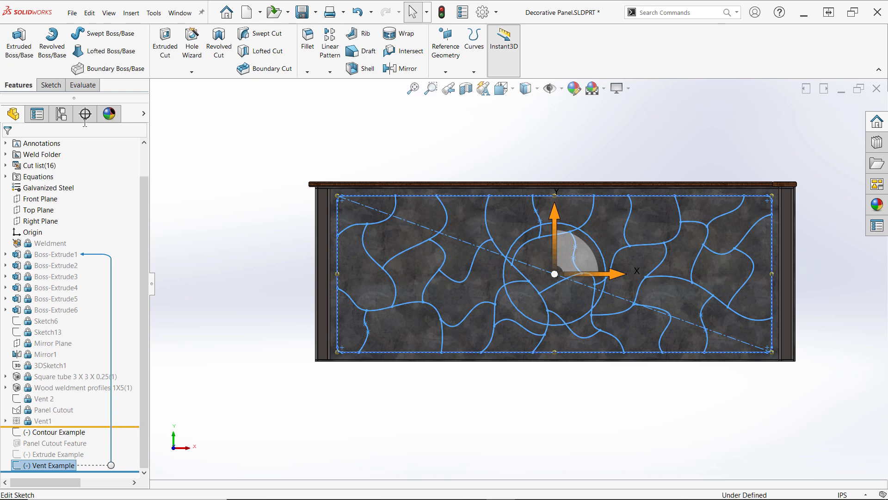
pyautogui.rightClick(83, 87)
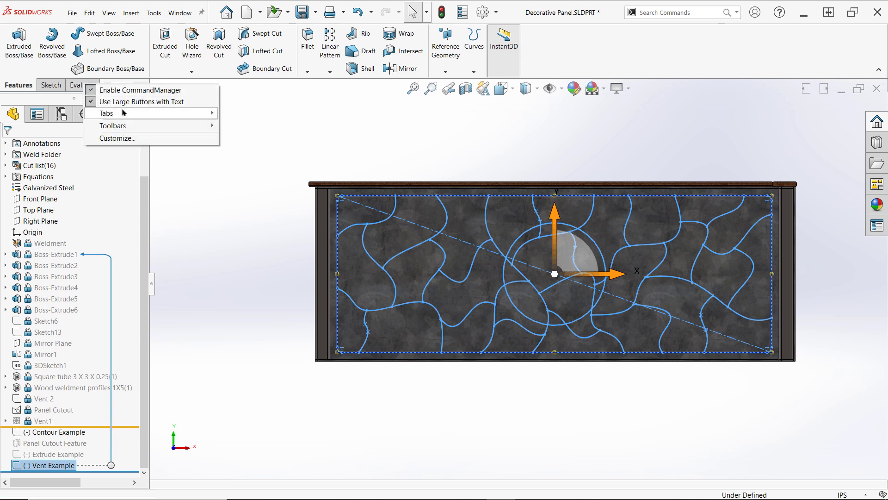
pyautogui.moveTo(123, 113)
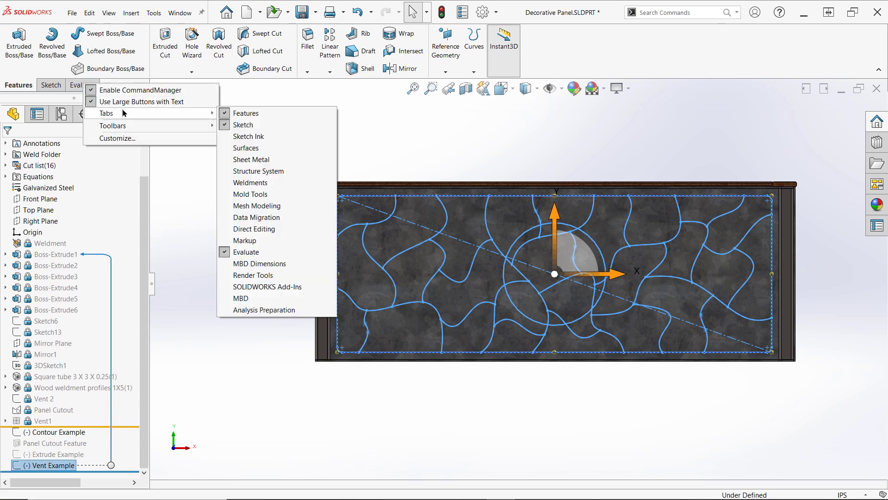
pyautogui.click(266, 160)
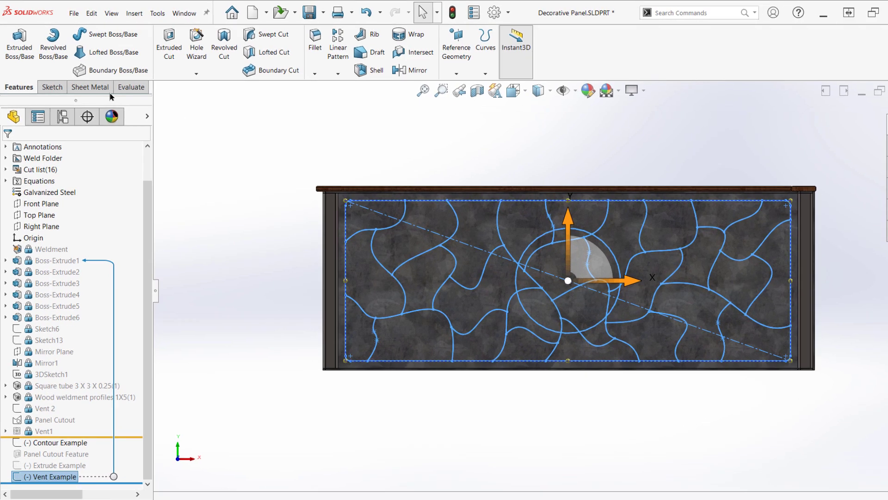
pyautogui.click(98, 85)
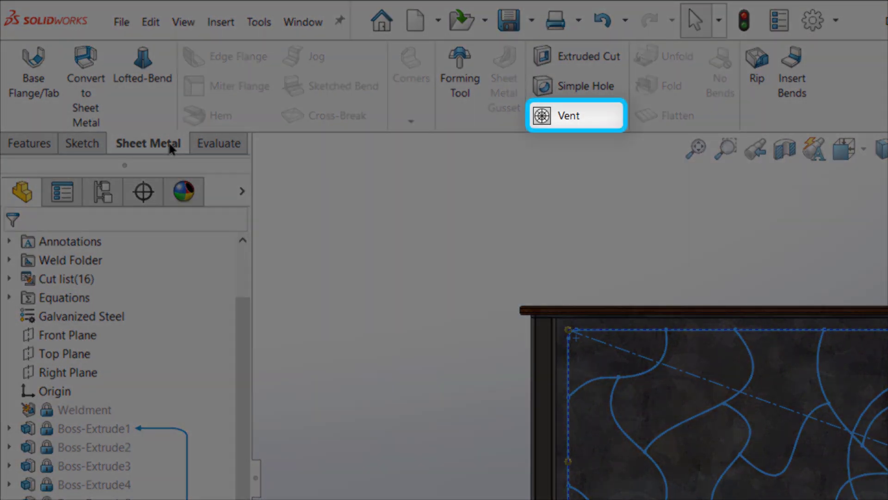
# - Start a Vent fastening feature bounded by the rounded rectangle of the Vent Example sketch, on the panel's front face
pyautogui.click(223, 33)
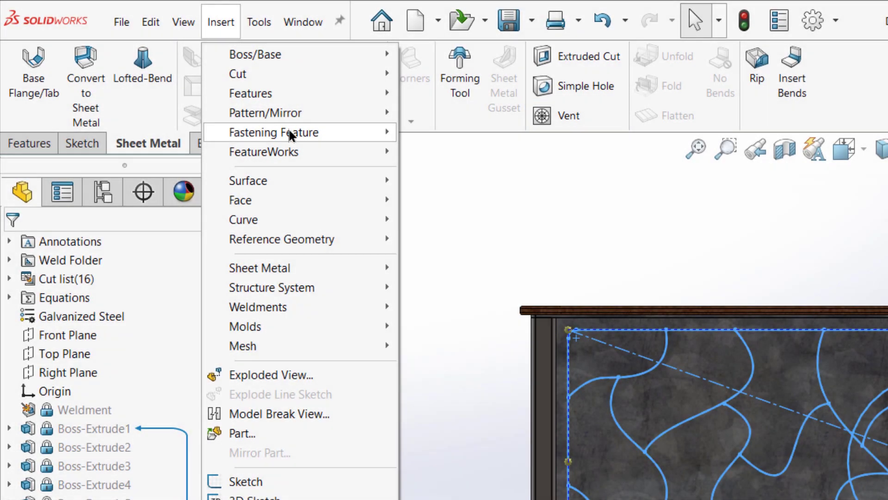
pyautogui.moveTo(347, 133)
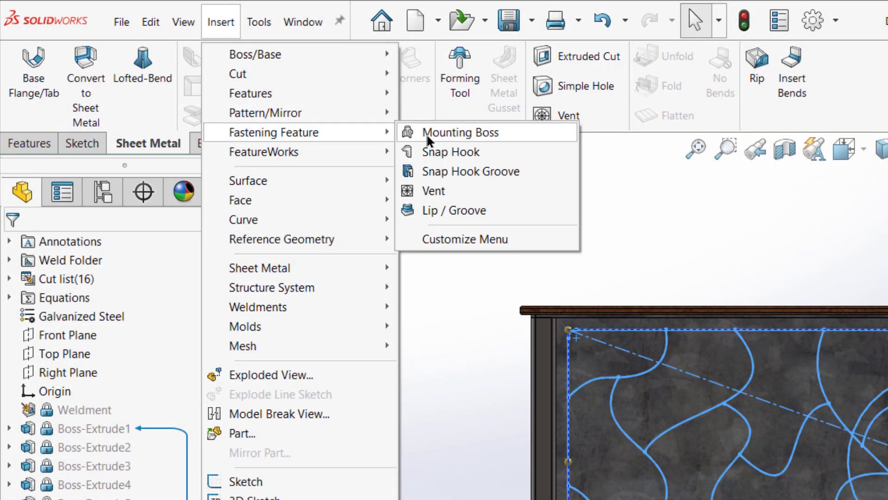
pyautogui.click(455, 191)
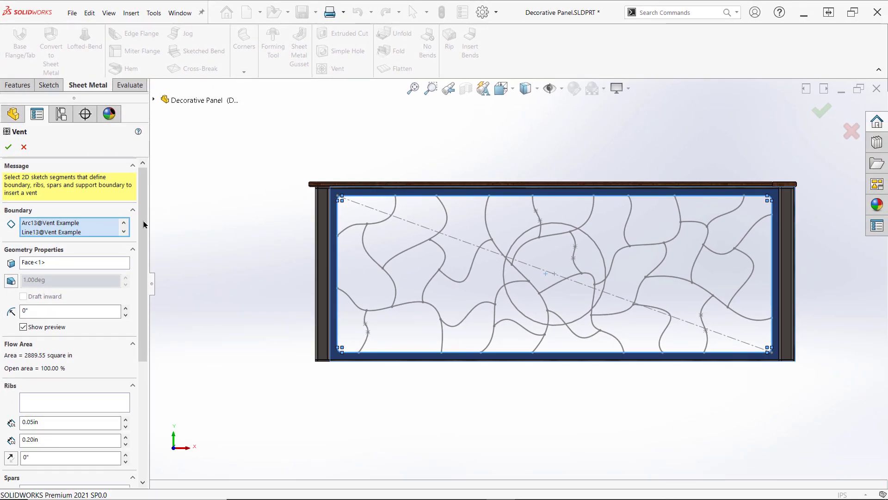
pyautogui.click(124, 231)
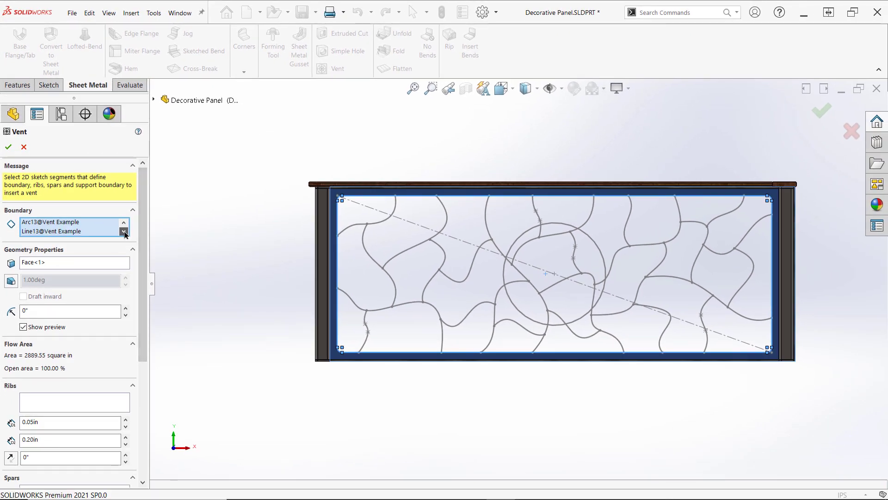
pyautogui.click(101, 263)
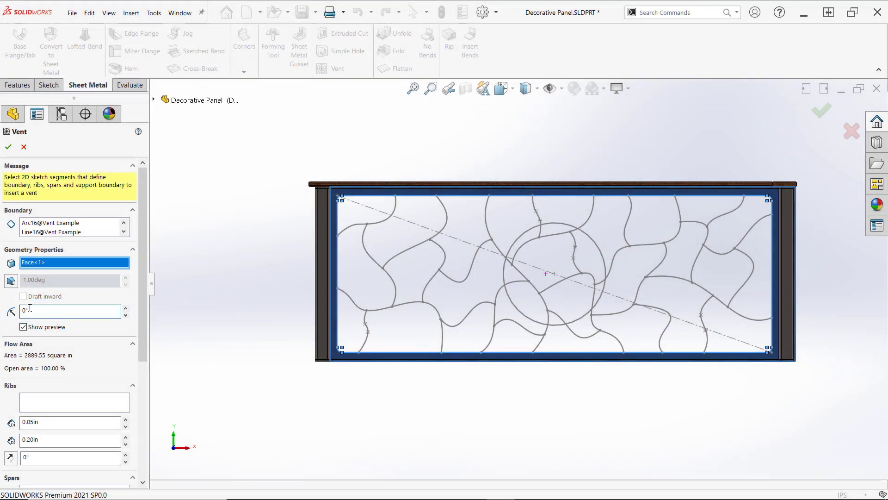
# - Set the vent's fillet radius to 1/2"
pyautogui.moveTo(29, 308); pyautogui.dragTo(7, 307)
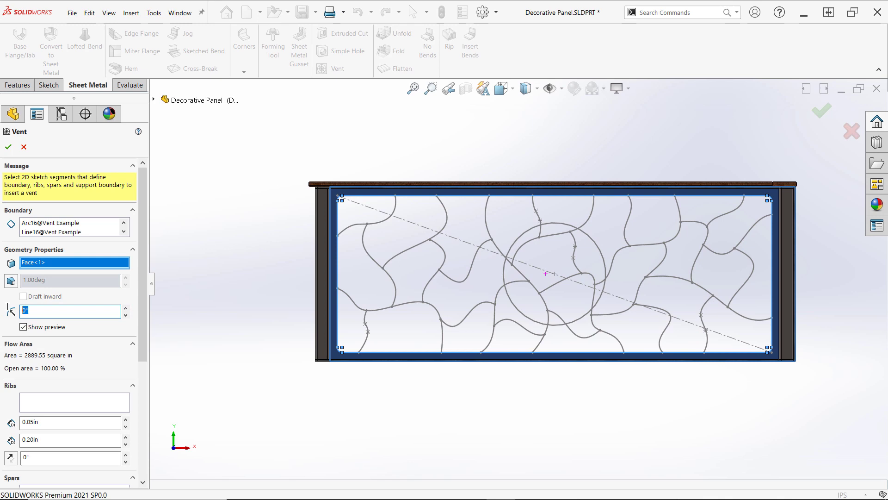
pyautogui.write('.5')
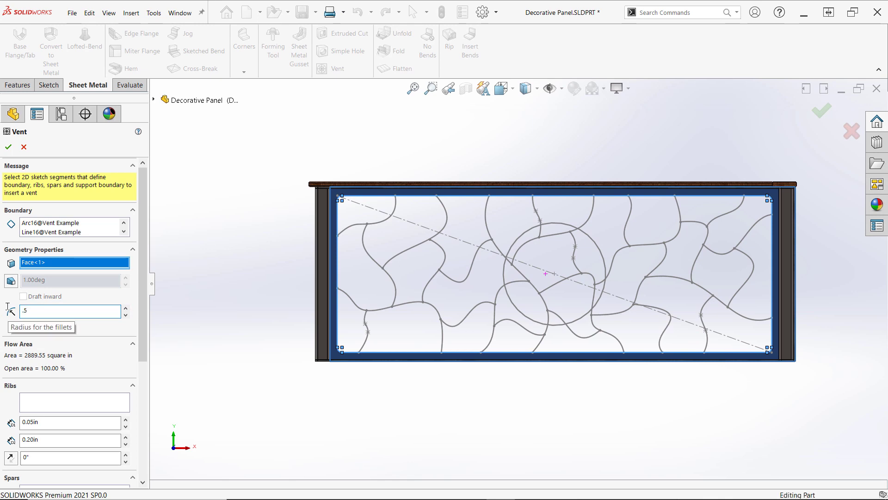
pyautogui.press('Return')
# - Assign the curves in the left end of the Vent Example pattern as the vent's ribs
pyautogui.click(104, 401)
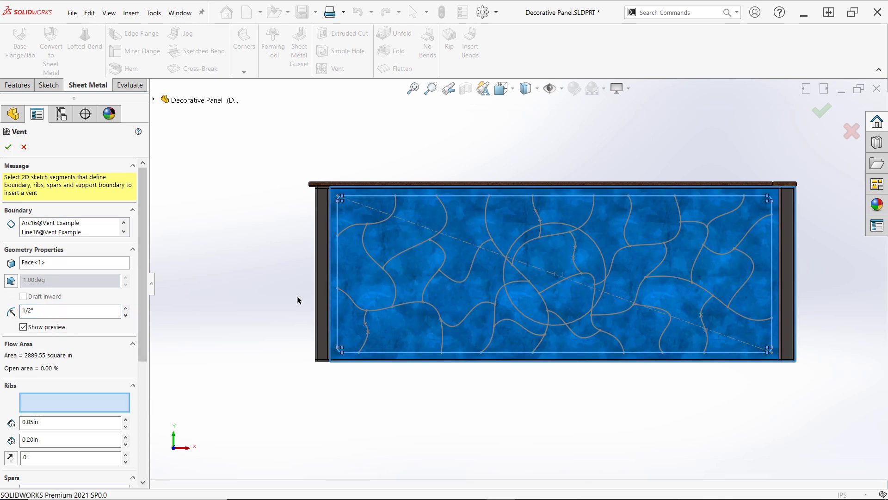
pyautogui.click(396, 206)
pyautogui.click(373, 256)
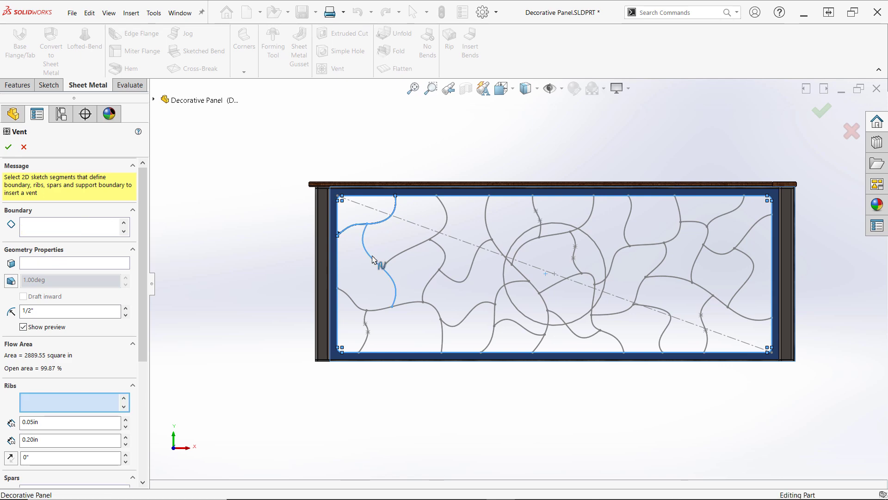
pyautogui.click(406, 251)
pyautogui.click(358, 305)
pyautogui.click(365, 316)
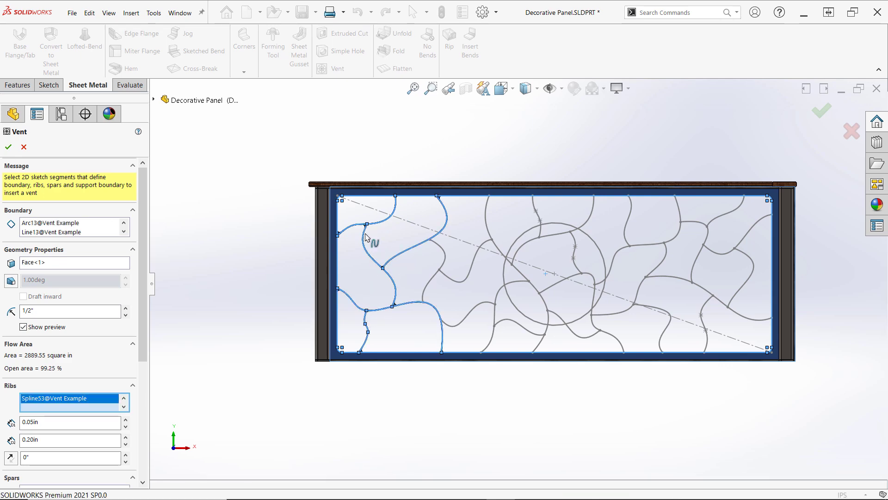
# - Set the depth of the vent's ribs to 3/8"
pyautogui.scroll(-12, 357, 232)
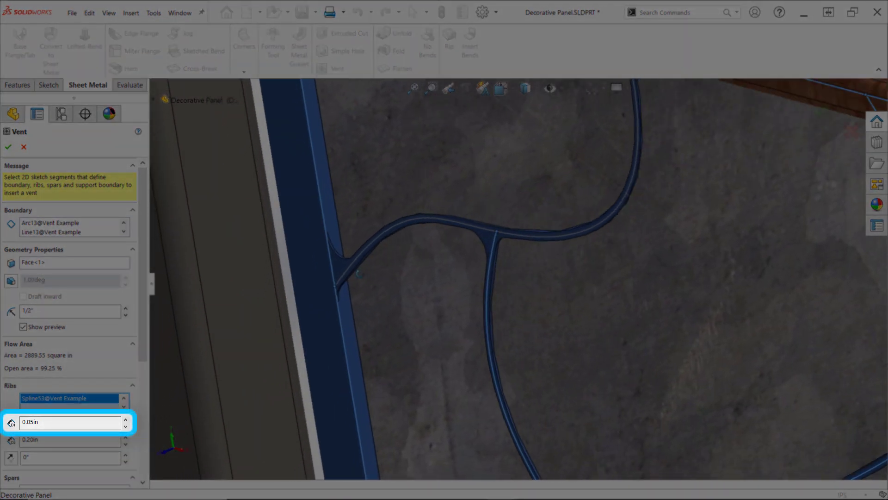
pyautogui.moveTo(359, 274); pyautogui.dragTo(359, 298, button='middle')
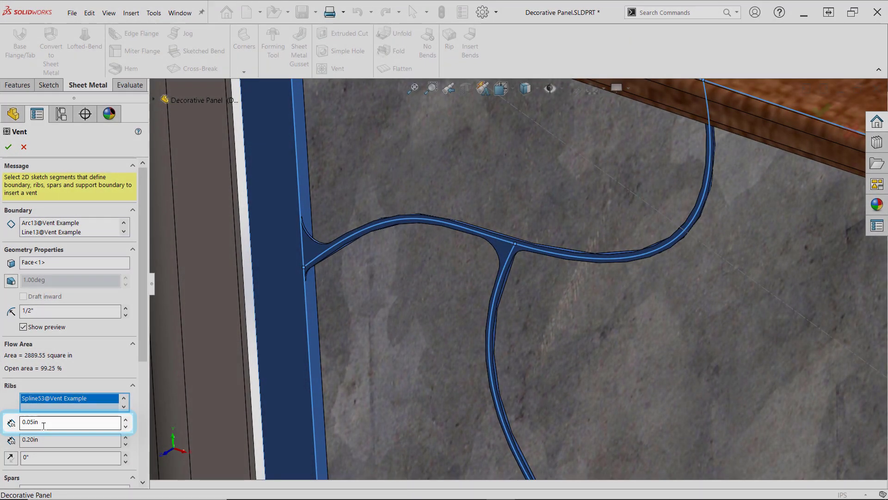
pyautogui.moveTo(44, 422); pyautogui.dragTo(13, 423)
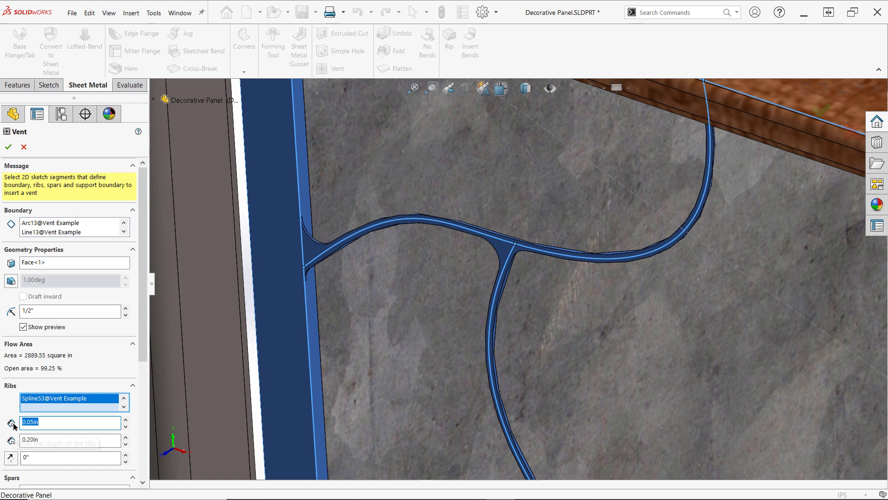
pyautogui.write('3/8')
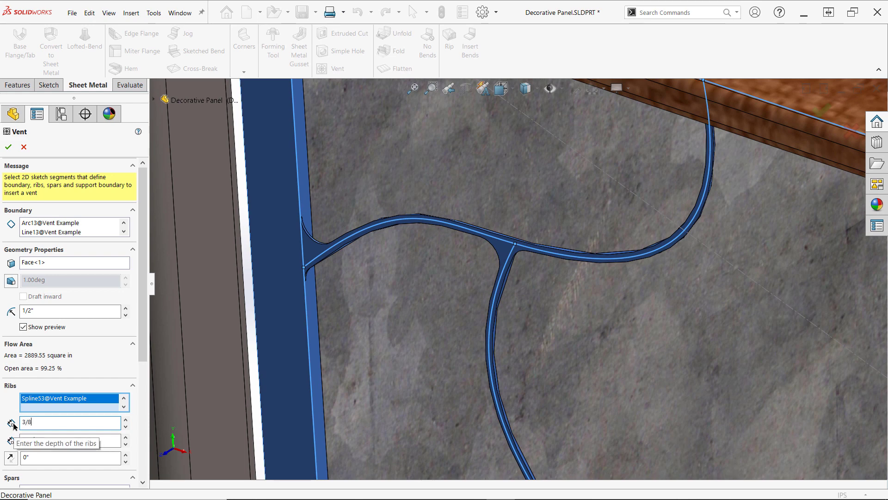
pyautogui.press('Return')
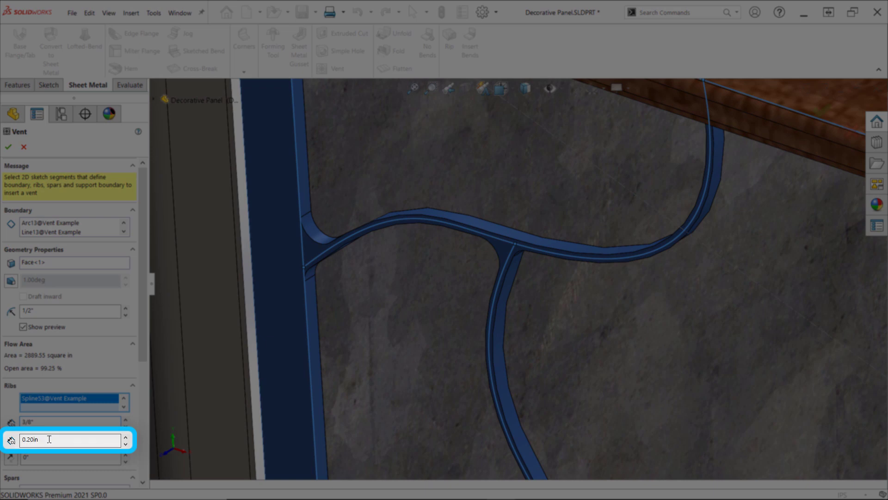
# - Set the width of the vent's ribs to 1" and inspect the previewed rib junctions and fillets
pyautogui.moveTo(50, 439); pyautogui.dragTo(13, 441)
pyautogui.write('1')
pyautogui.press('Return')
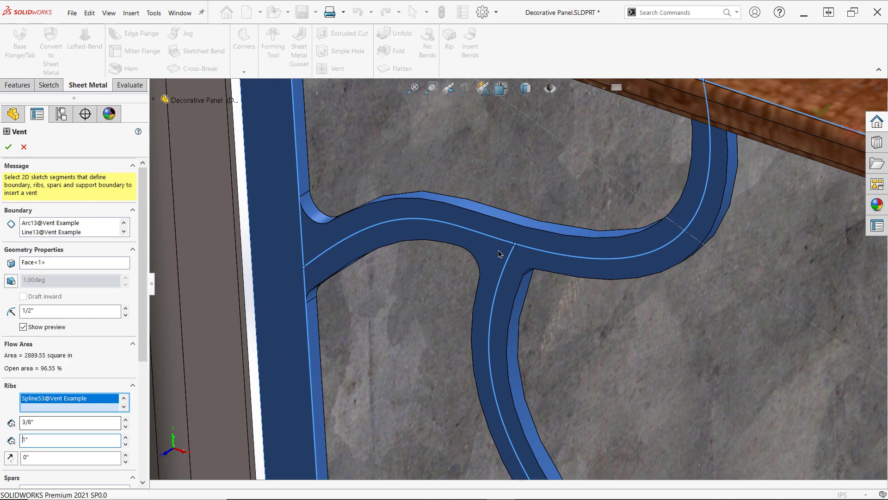
pyautogui.middleClick(517, 241)
pyautogui.moveTo(517, 241); pyautogui.dragTo(654, 140, button='middle')
pyautogui.scroll(3, 655, 139)
pyautogui.scroll(-2, 655, 143)
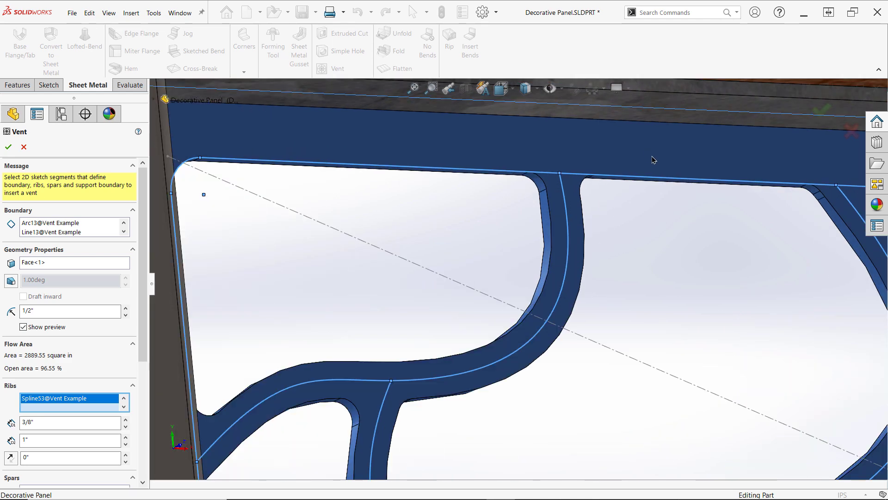
pyautogui.scroll(2, 662, 178)
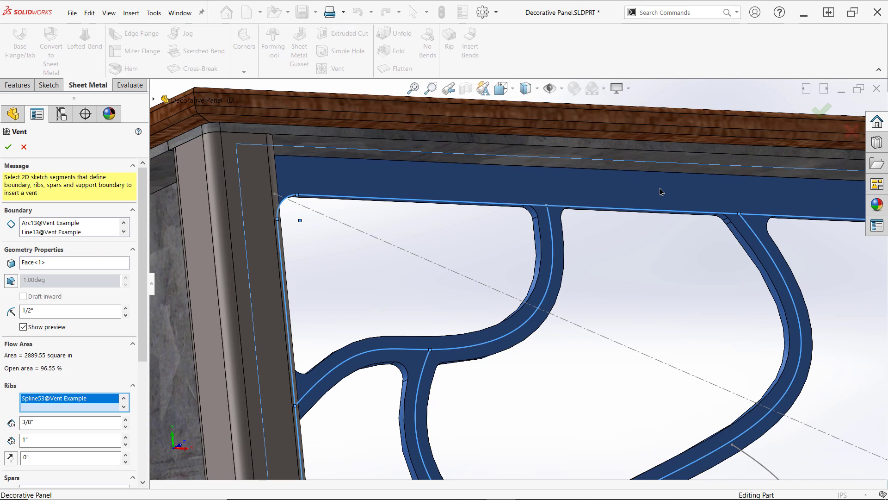
pyautogui.scroll(8, 693, 418)
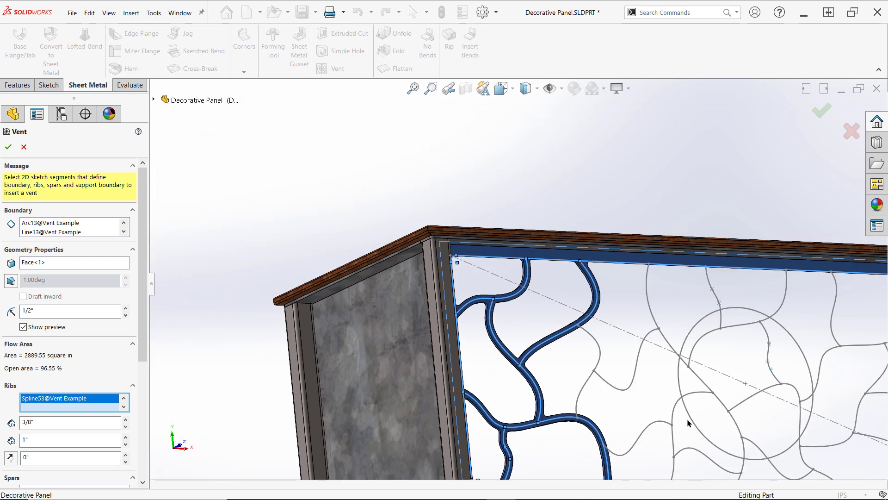
# - Assign the two curves adjoining the ribbed left end of the Vent Example pattern as the vent's spars
pyautogui.scroll(-6, 657, 357)
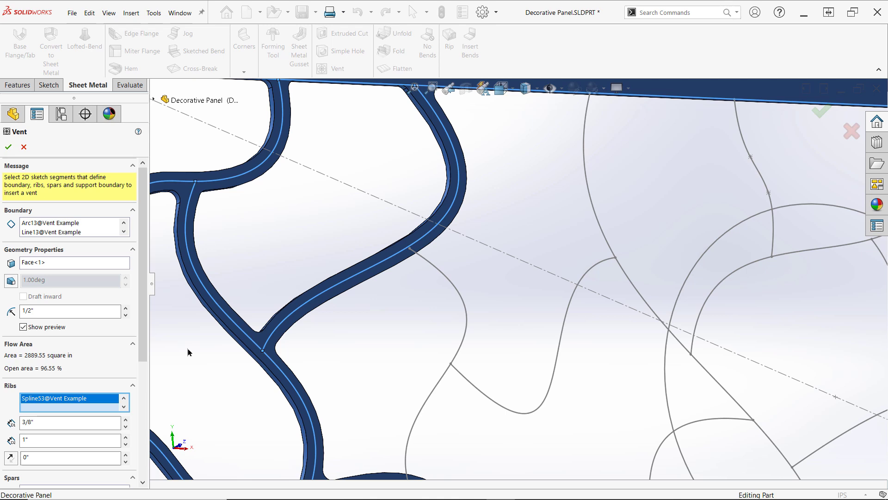
pyautogui.scroll(-5, 130, 415)
pyautogui.moveTo(129, 413); pyautogui.dragTo(127, 429)
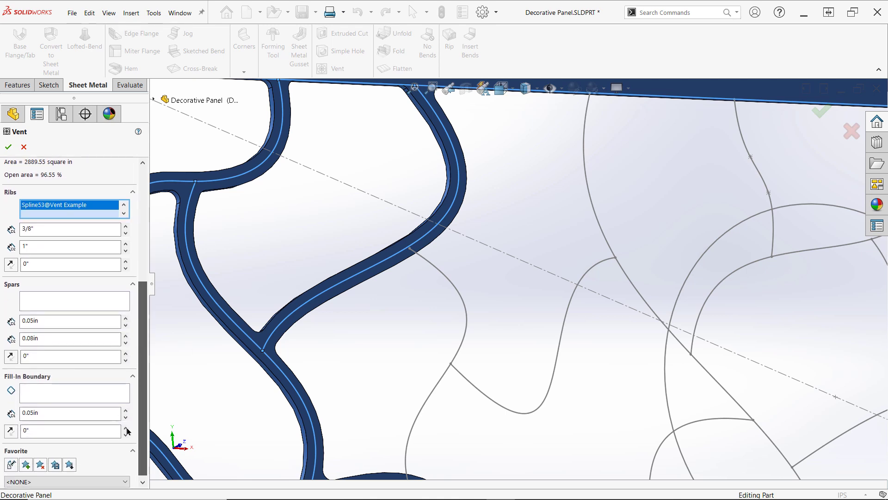
pyautogui.click(38, 302)
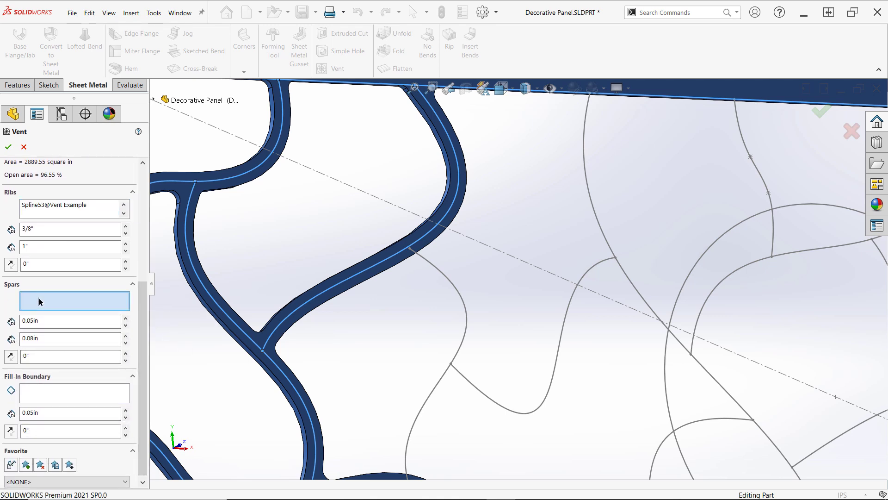
pyautogui.click(464, 313)
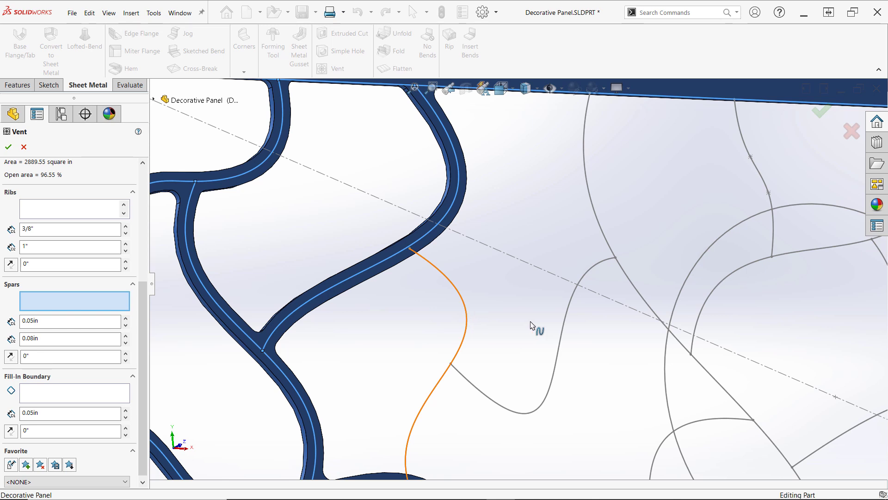
pyautogui.click(566, 325)
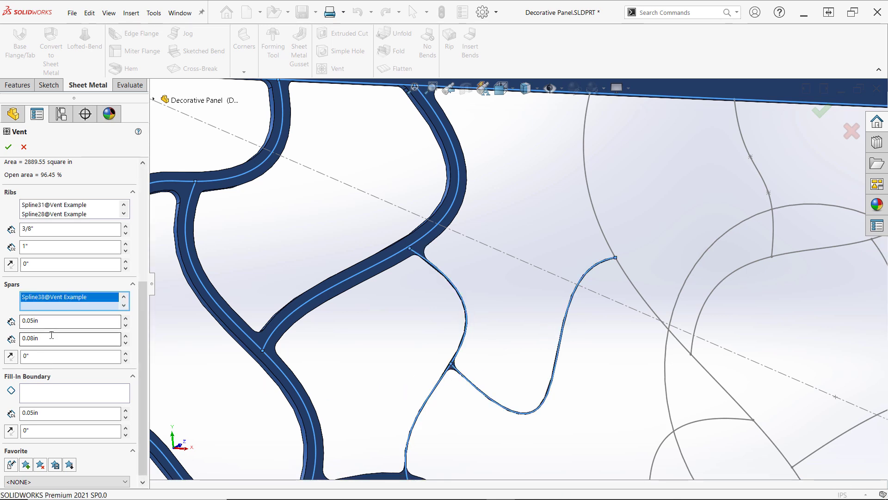
# - Set the width of the vent's spars to 1/2" and clear the spar selections
pyautogui.moveTo(51, 337); pyautogui.dragTo(4, 341)
pyautogui.write('1/2"')
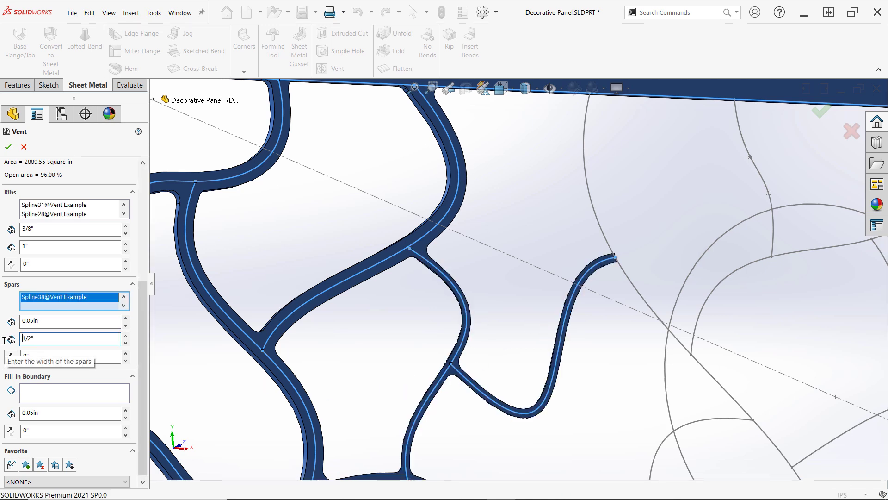
pyautogui.rightClick(123, 299)
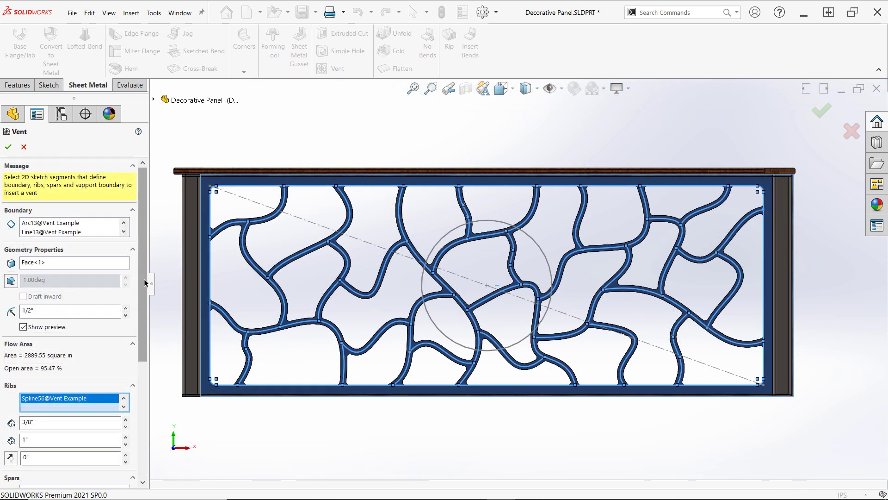
# - Set the depth of the vent's fill-in boundary to 3/8"
pyautogui.moveTo(143, 285); pyautogui.dragTo(138, 405)
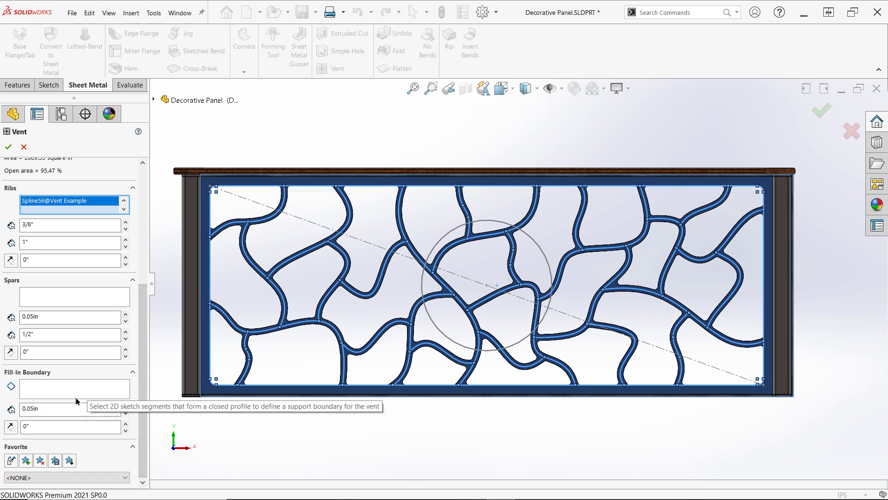
pyautogui.doubleClick(65, 409)
pyautogui.write('3/8')
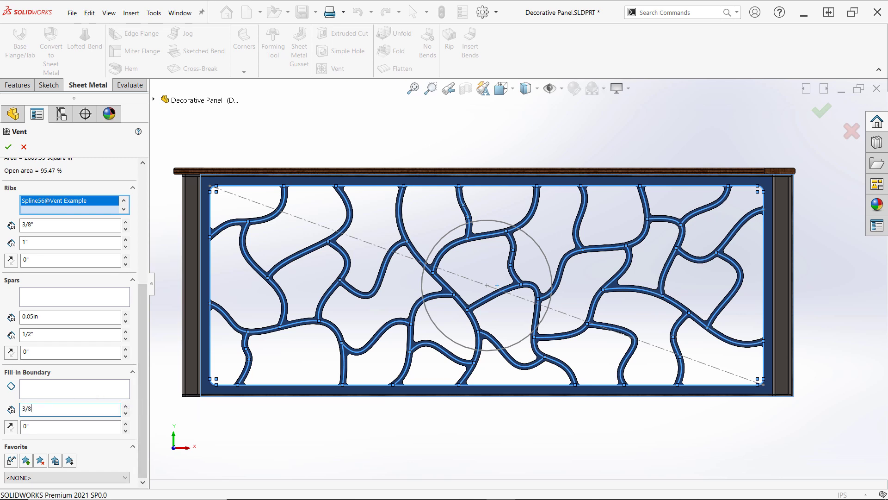
# - Assign the circle at the centre of the Vent Example sketch as the fill-in boundary and finish the vent
pyautogui.click(59, 388)
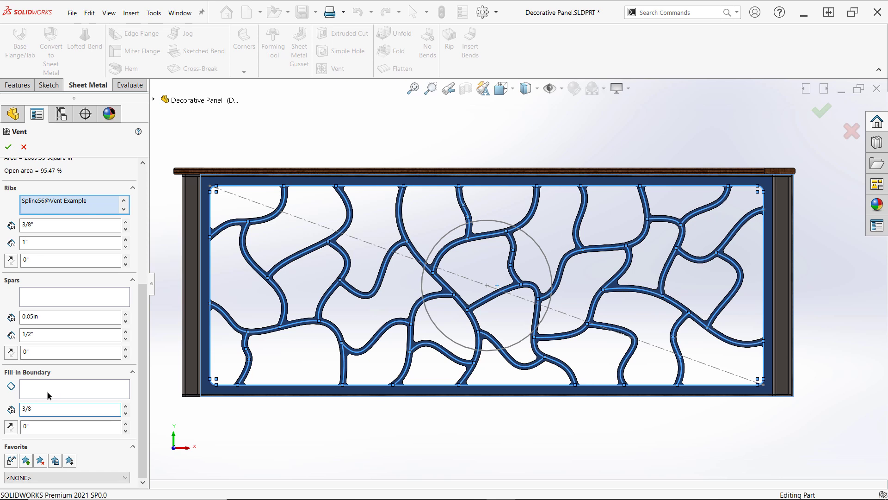
pyautogui.click(45, 392)
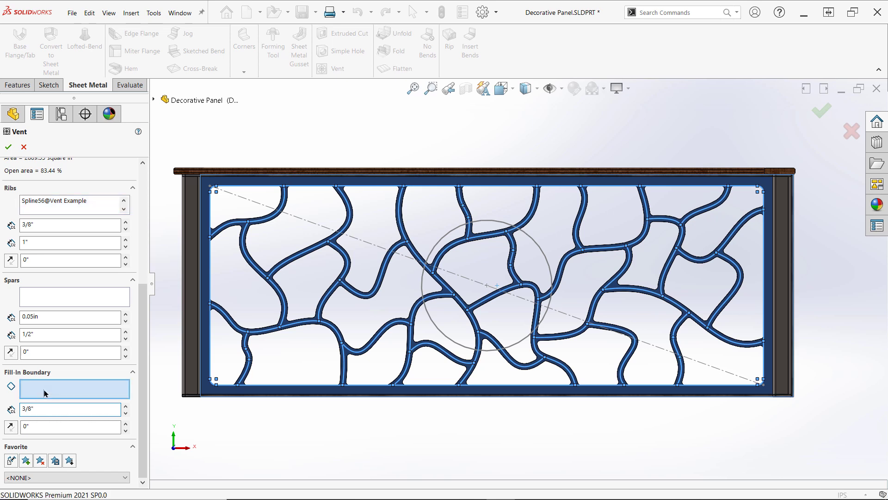
pyautogui.click(442, 238)
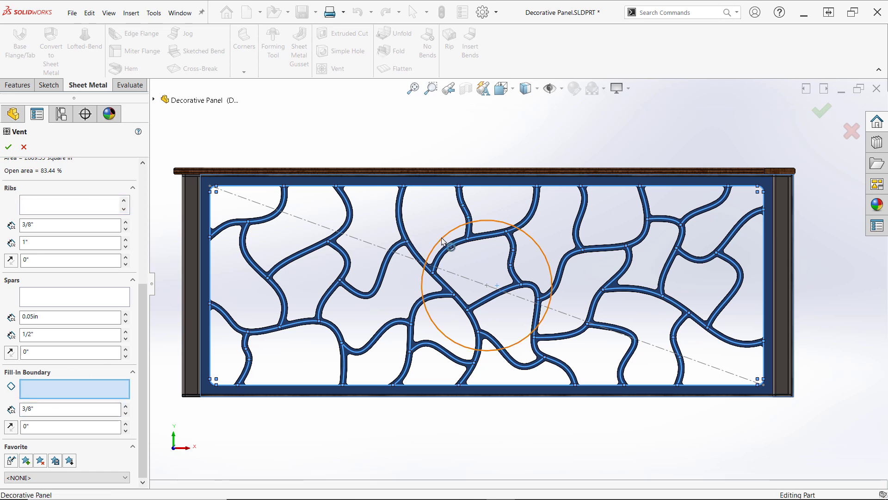
pyautogui.click(442, 241)
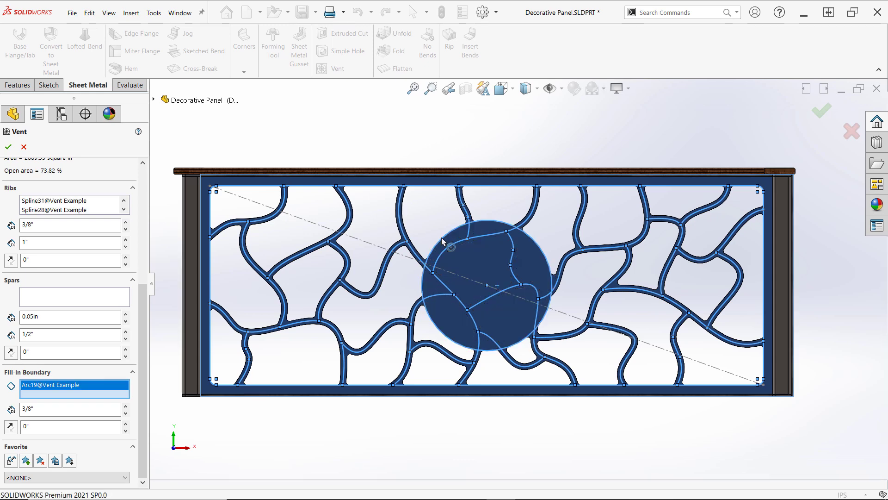
pyautogui.click(8, 147)
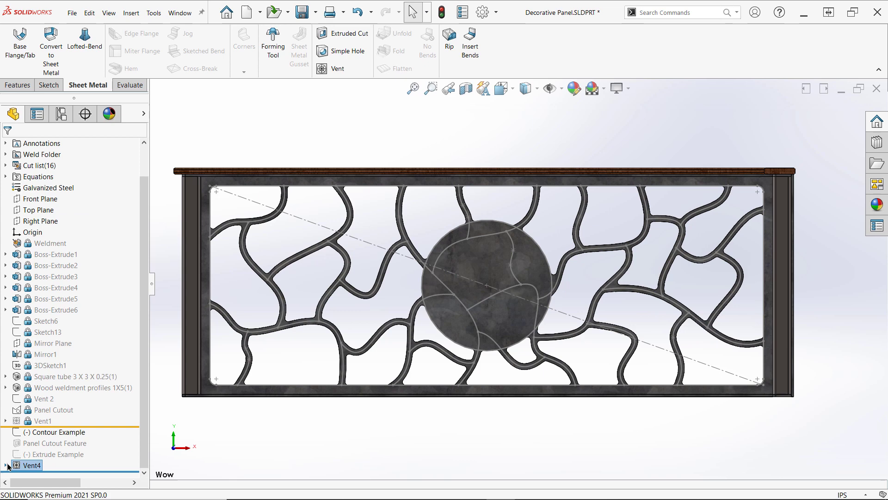
# - Hide the Vent Example sketch beneath the new vent feature
pyautogui.click(6, 465)
pyautogui.click(37, 468)
pyautogui.click(44, 455)
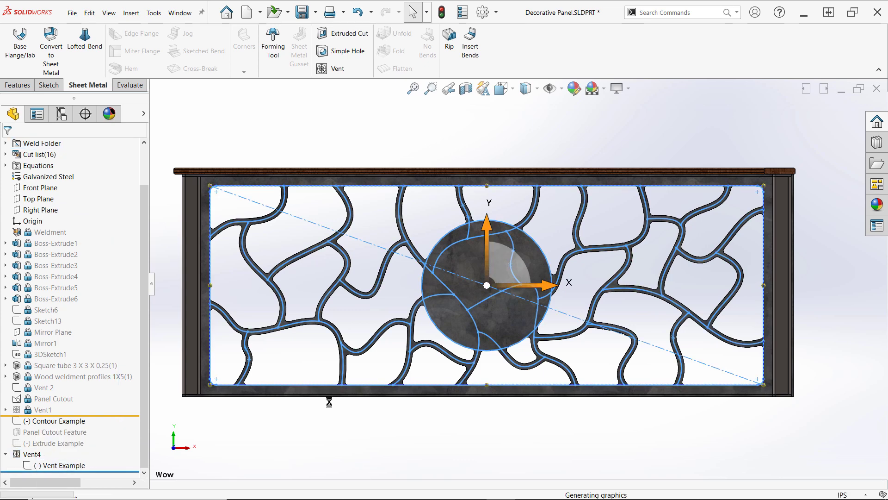
pyautogui.click(441, 429)
# - Examine the finished vent's filled circle, ribs and filleted junctions from several angles and close up
pyautogui.moveTo(508, 253); pyautogui.dragTo(514, 264, button='middle')
pyautogui.scroll(-6, 506, 228)
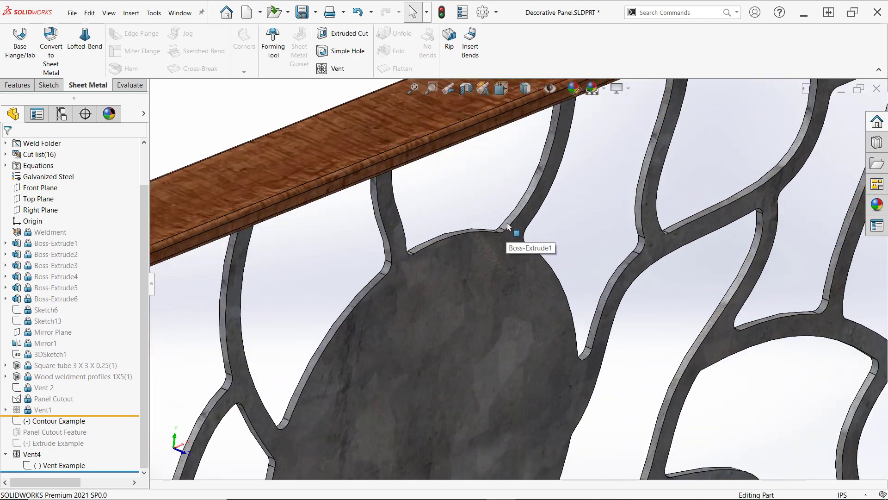
pyautogui.moveTo(467, 294); pyautogui.dragTo(356, 321, button='middle')
pyautogui.scroll(7, 342, 327)
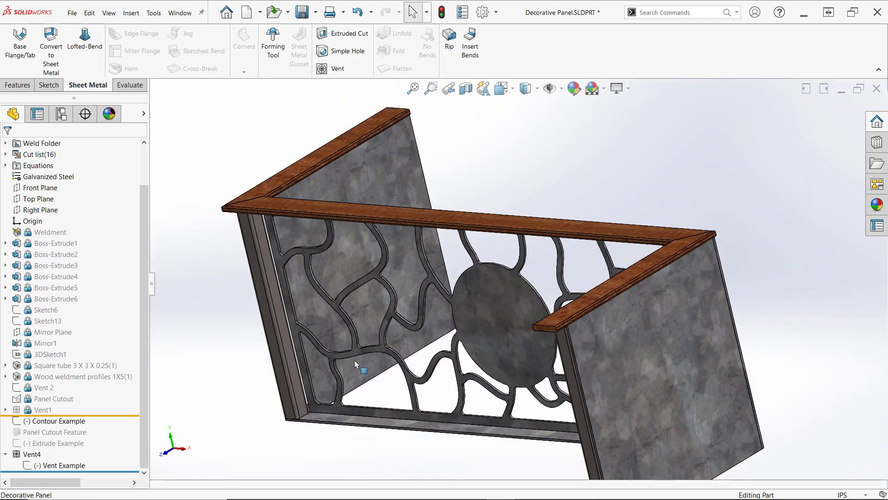
pyautogui.scroll(-8, 357, 358)
pyautogui.scroll(-2, 393, 312)
pyautogui.middleClick(500, 283)
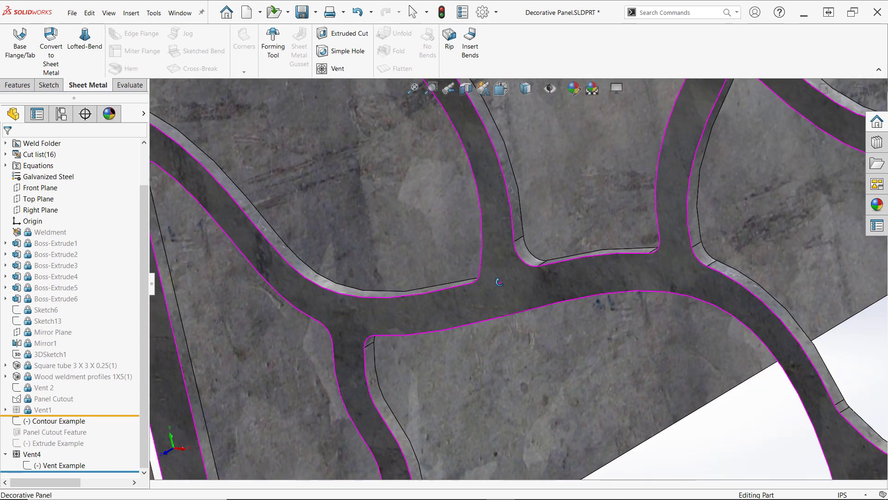